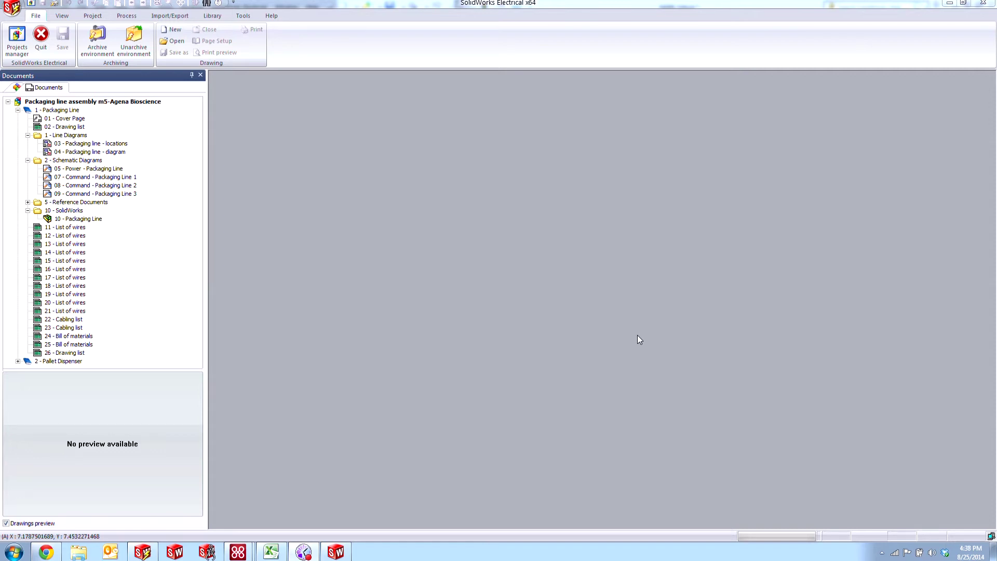
# - Switch the ribbon to the Project tab for its management and report commands
pyautogui.click(94, 16)
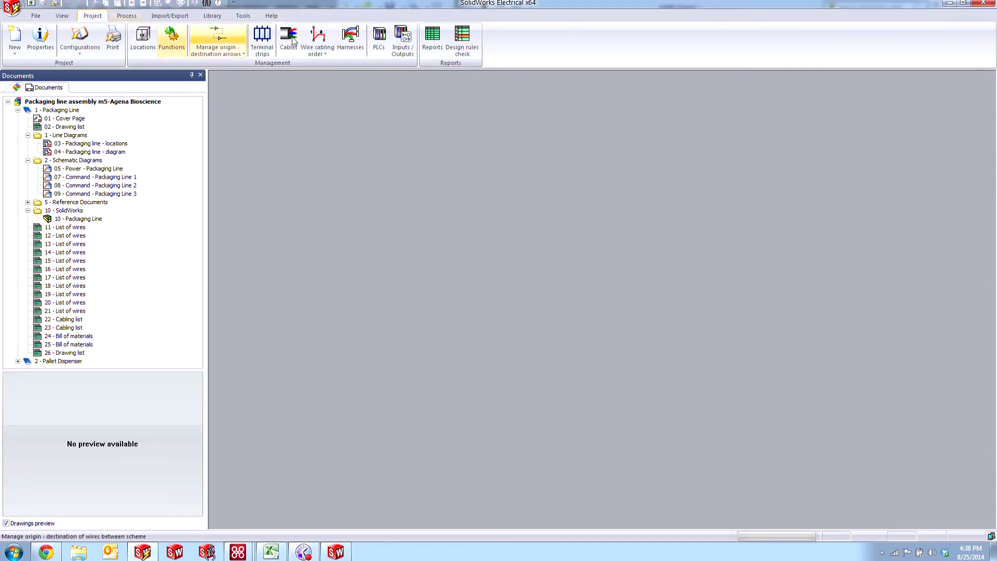
# - Select the Components missing parts assignment rule in the design rules manager
pyautogui.click(473, 46)
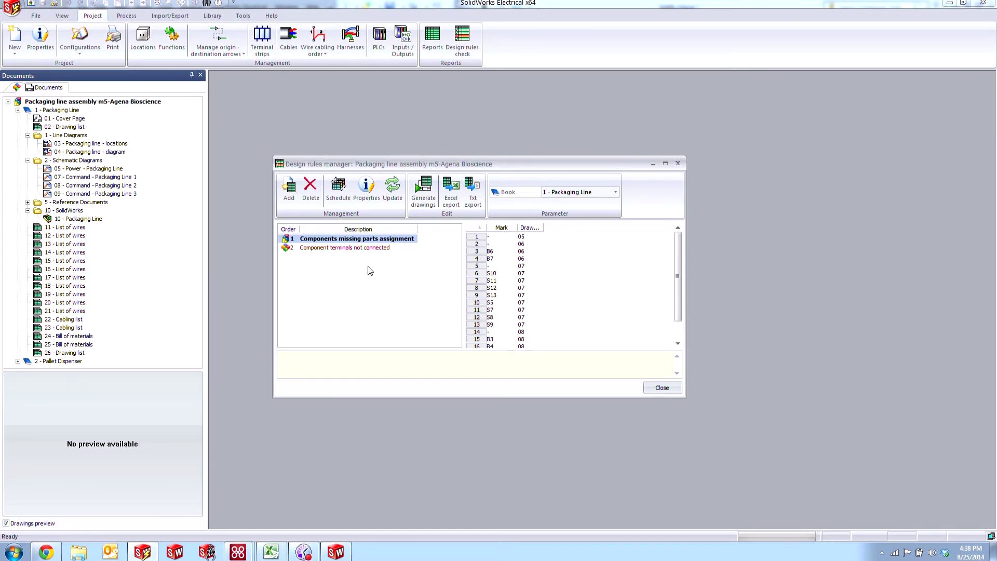
pyautogui.click(378, 242)
pyautogui.moveTo(351, 251)
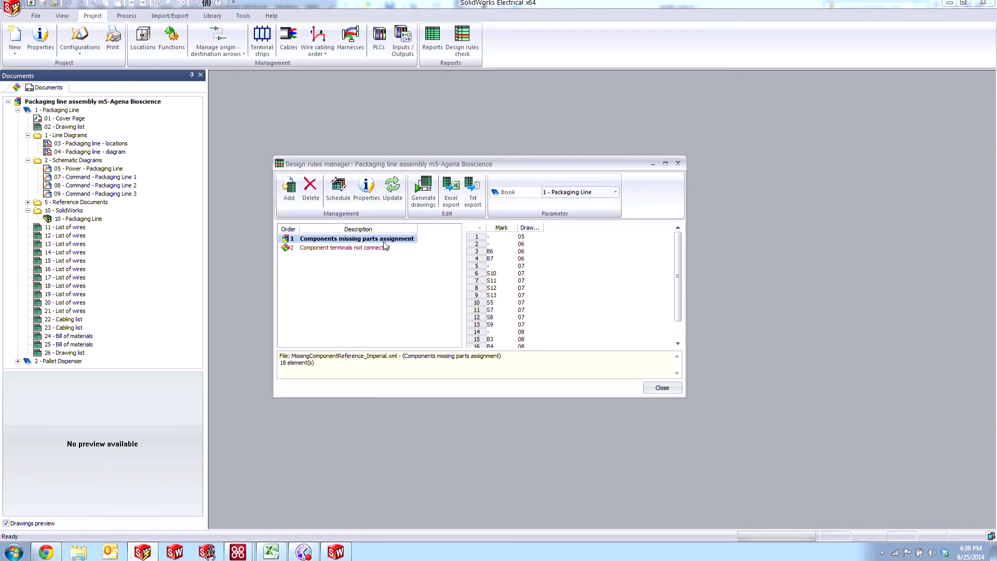
# - Generate the MissingComponentReference_Imperial drawing for book 1's rule and open it
pyautogui.click(424, 191)
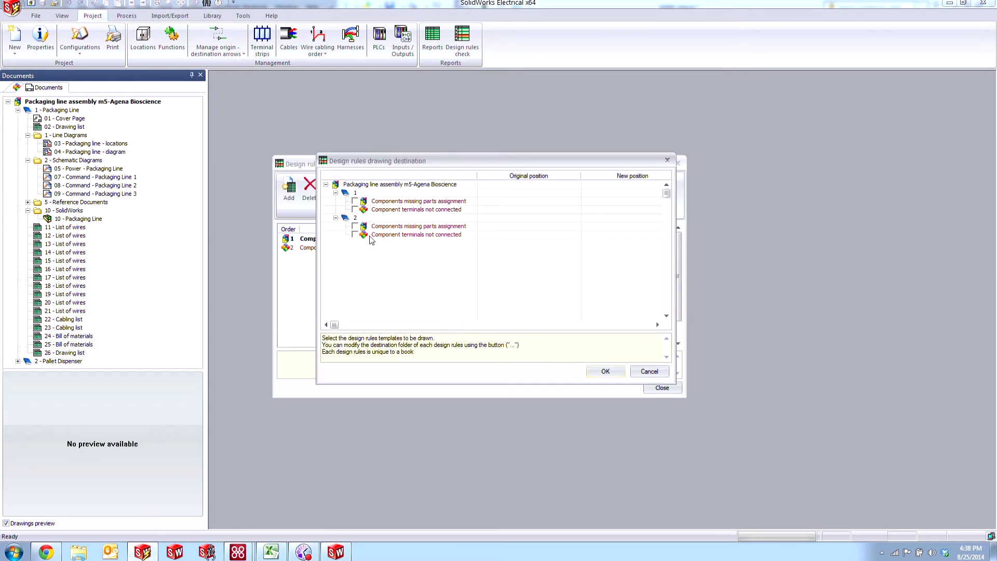
pyautogui.click(355, 202)
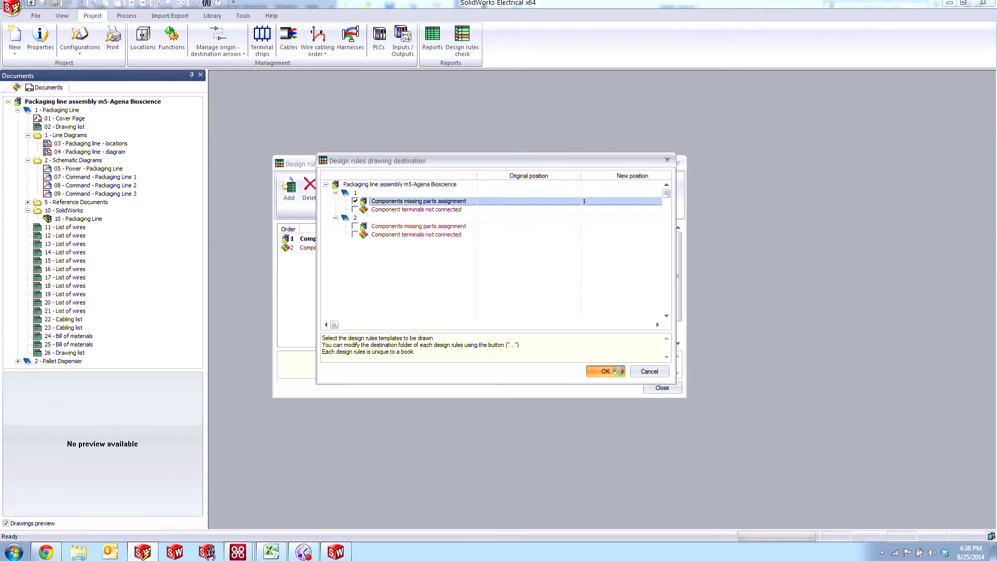
pyautogui.click(606, 371)
pyautogui.click(644, 386)
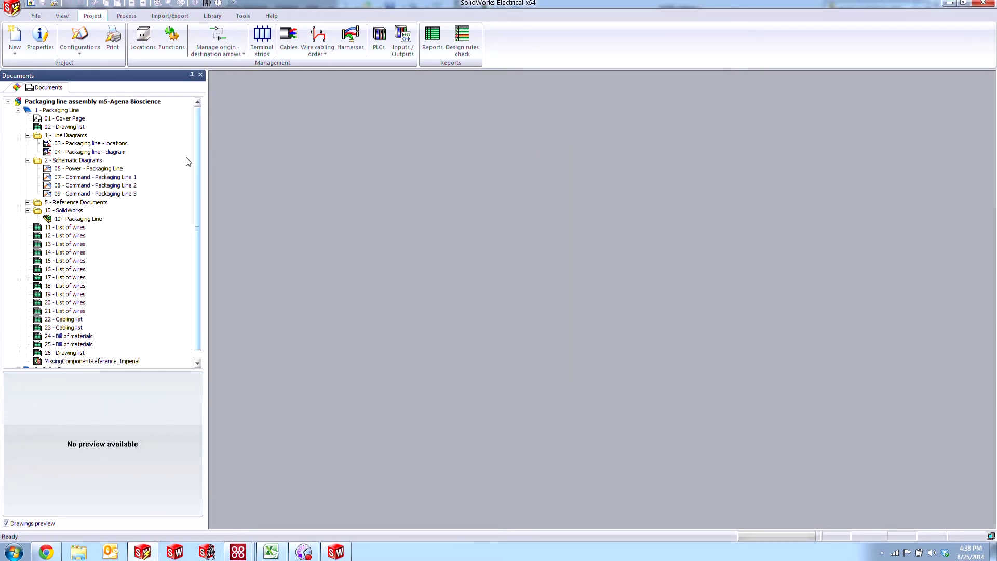
pyautogui.scroll(-1, 195, 160)
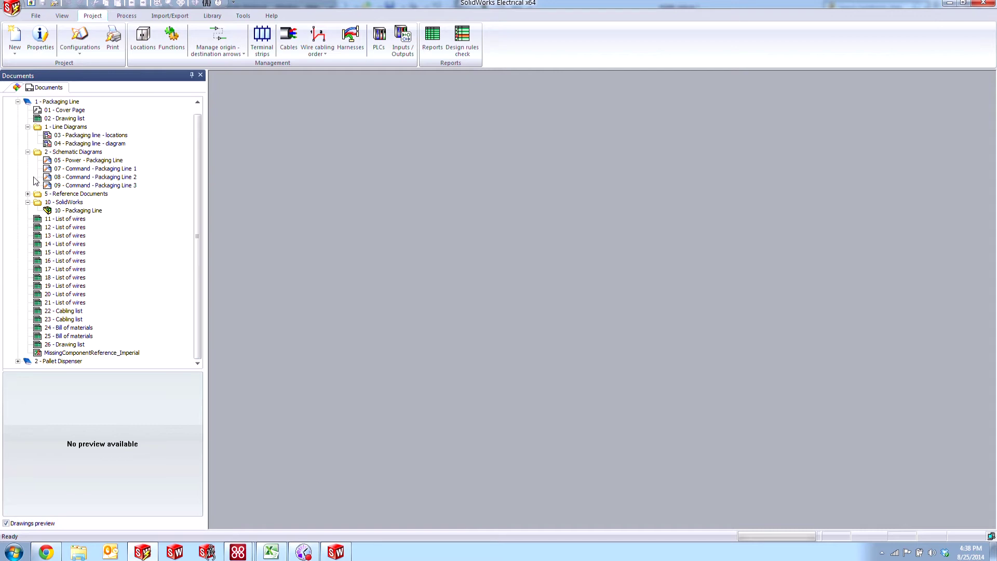
pyautogui.doubleClick(86, 353)
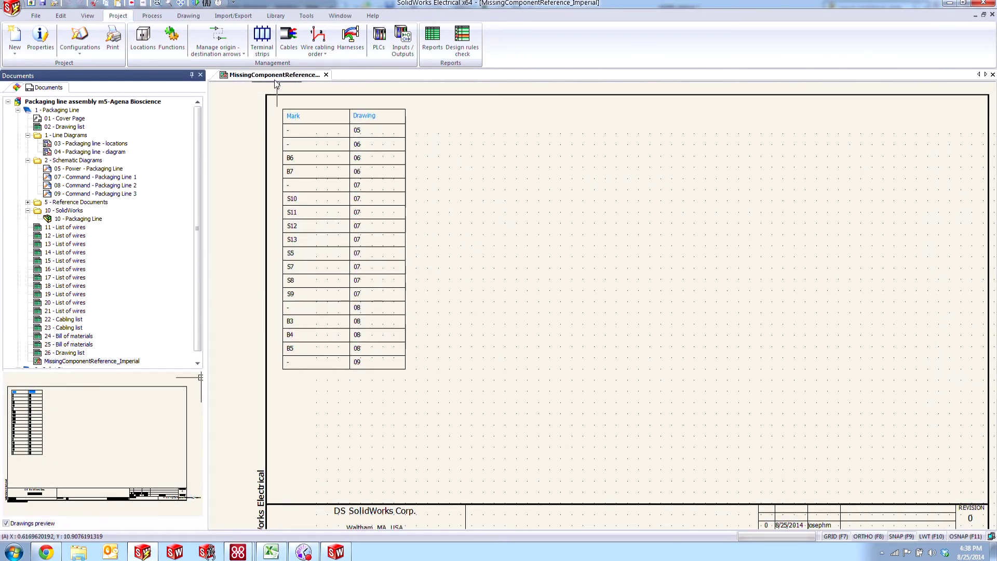
# - Zoom and pan onto the report's Mark/Drawing table to read the listed marks
pyautogui.scroll(1, 334, 218)
pyautogui.moveTo(336, 220); pyautogui.dragTo(338, 236, button='middle')
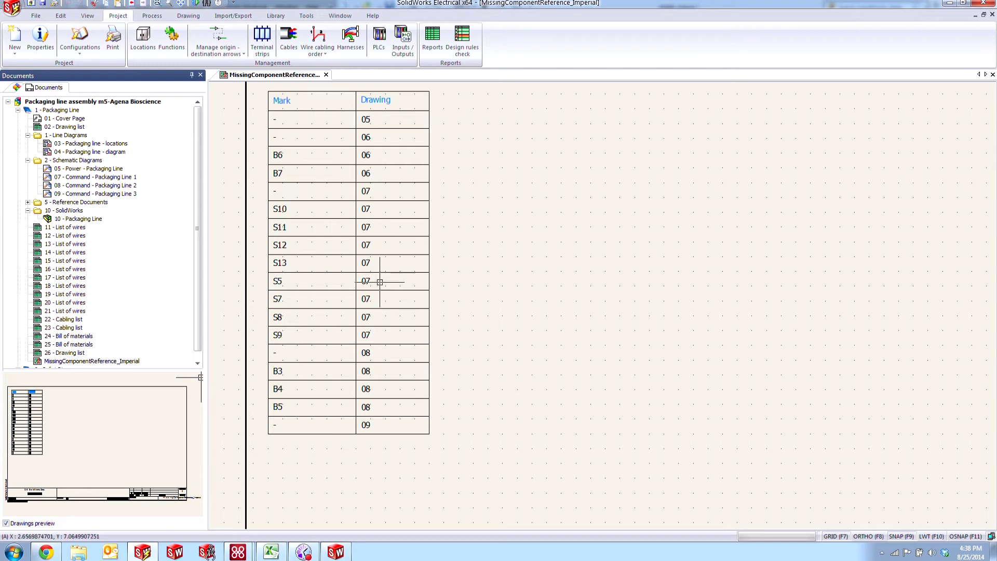
pyautogui.scroll(1, 329, 249)
pyautogui.moveTo(327, 290); pyautogui.dragTo(307, 277, button='middle')
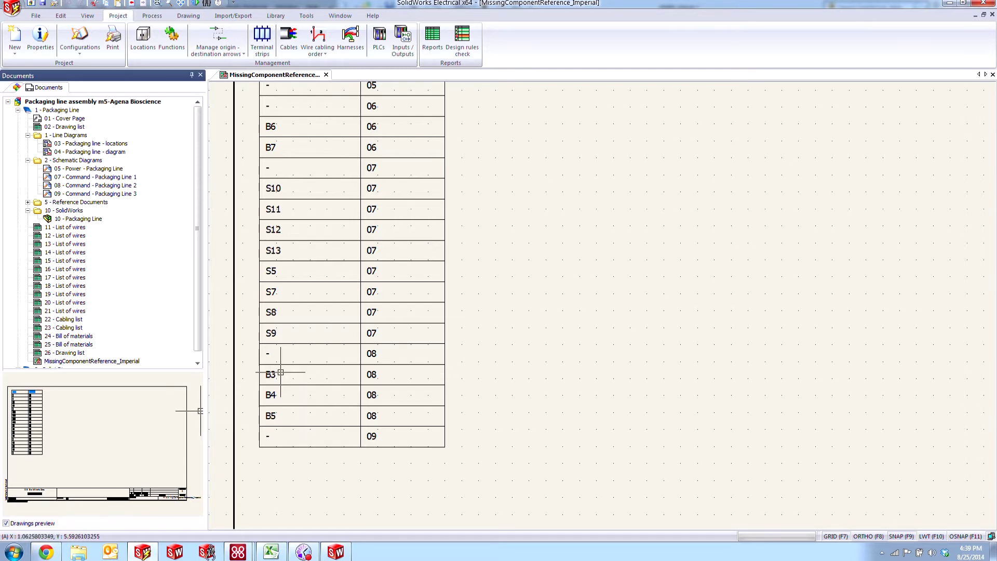
# - Search the project for mark S5 and open drawing 07 - Command - Packaging Line
pyautogui.click(16, 88)
pyautogui.rightClick(56, 106)
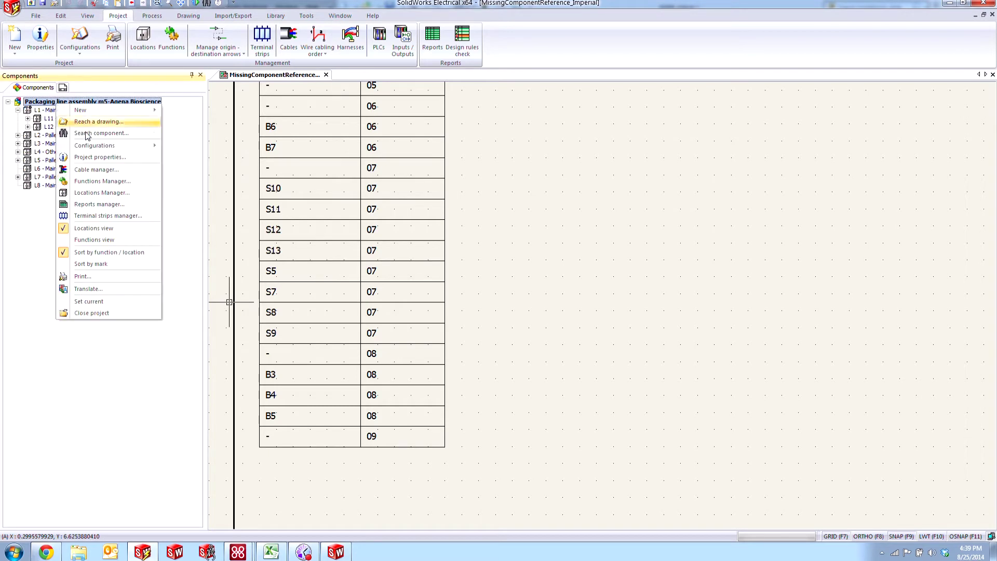
pyautogui.click(84, 134)
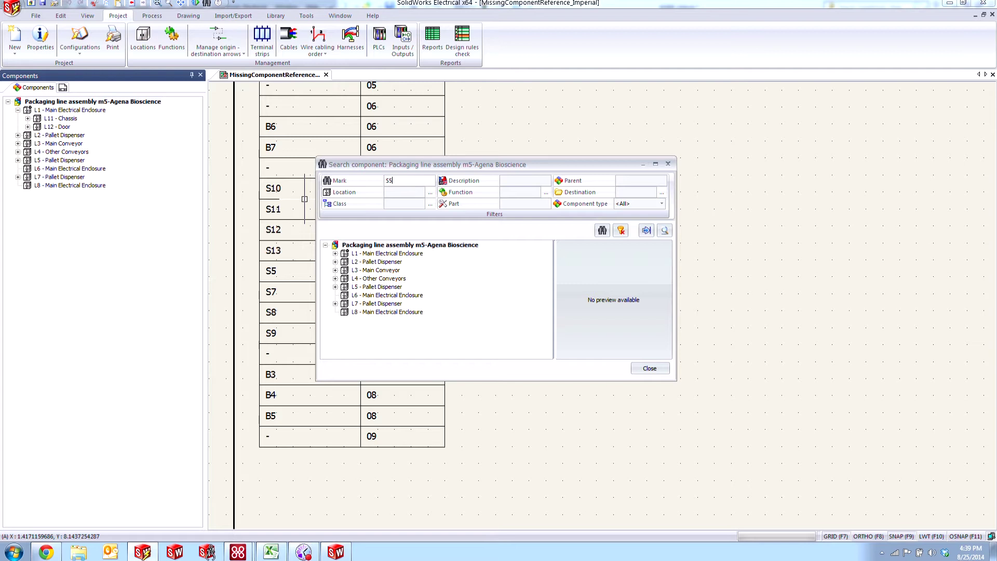
pyautogui.press('Return')
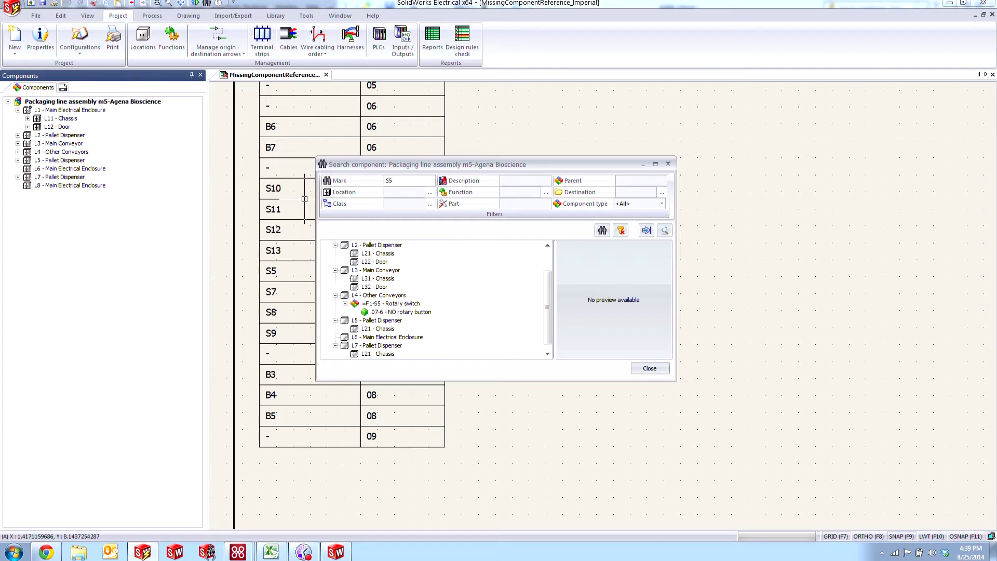
pyautogui.click(409, 312)
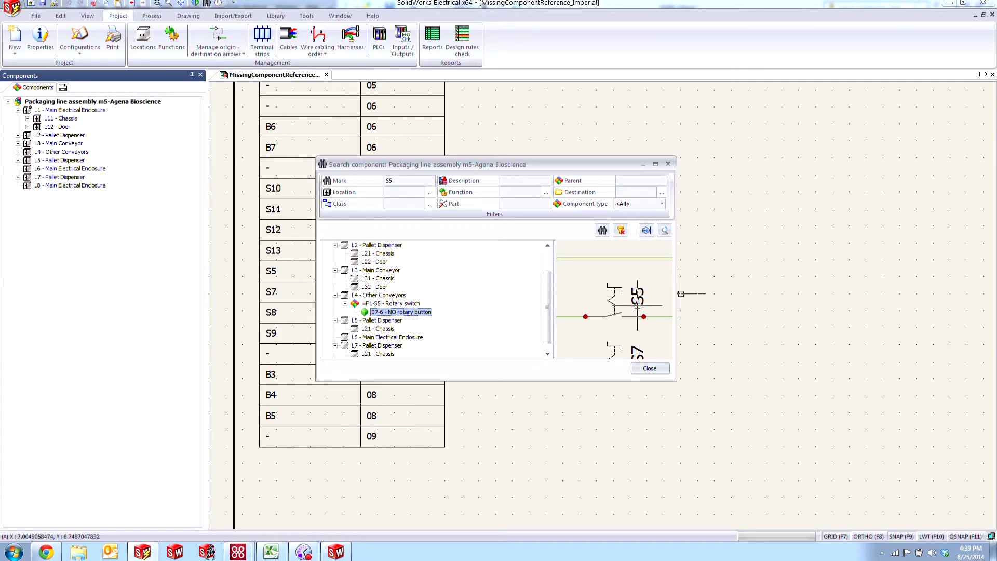
pyautogui.click(646, 230)
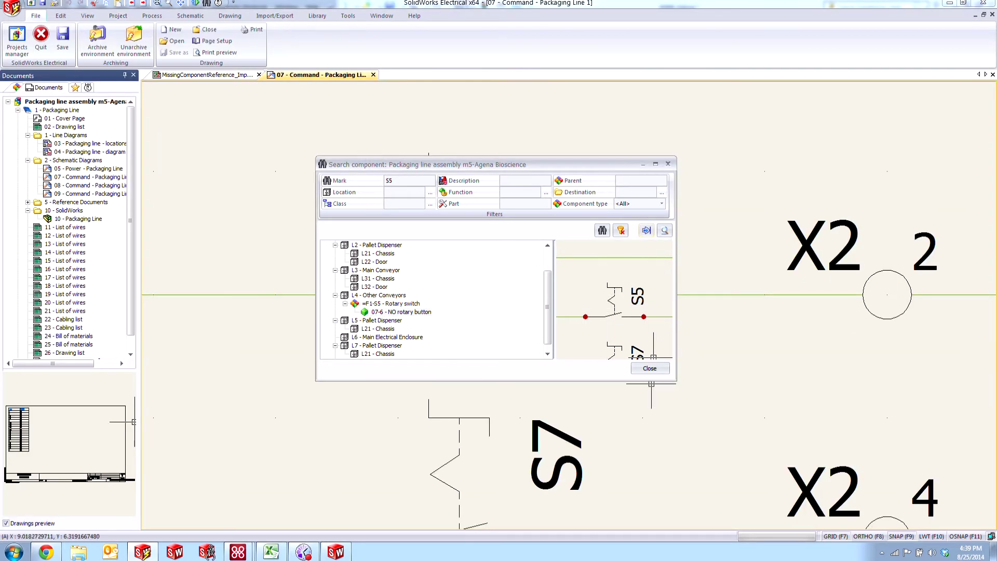
# - Open S5's component properties and start a manufacturer part lookup for it
pyautogui.click(650, 368)
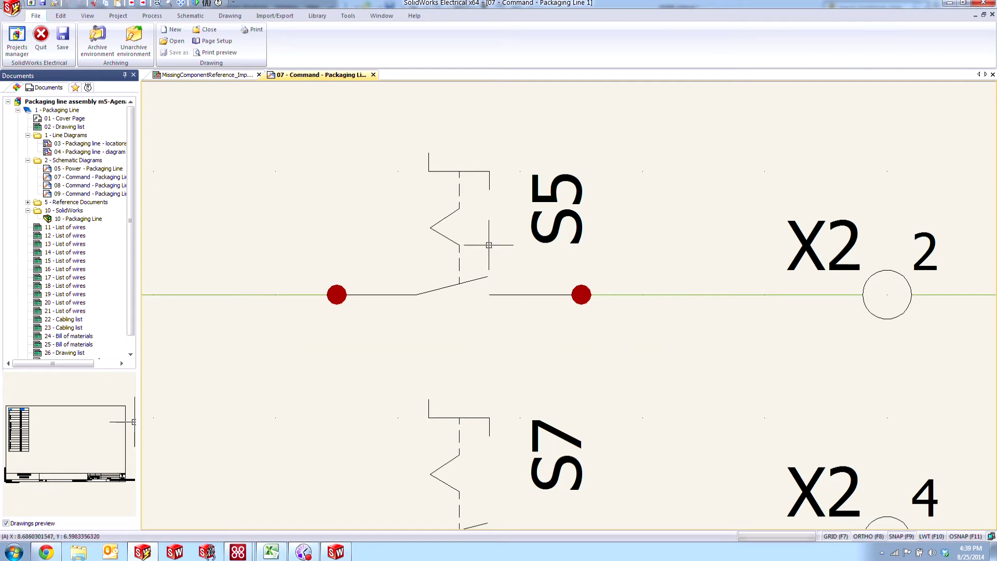
pyautogui.doubleClick(579, 174)
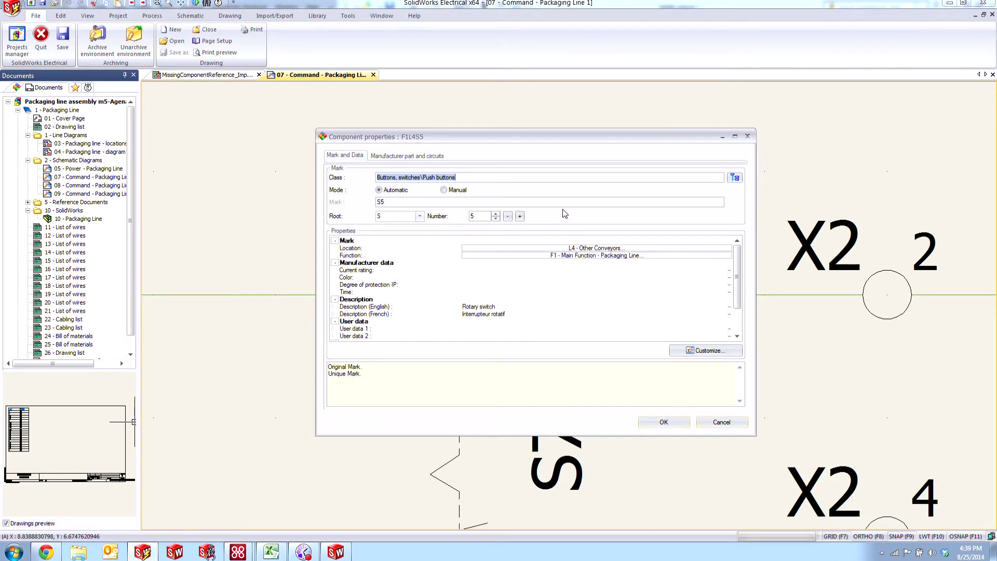
pyautogui.click(407, 154)
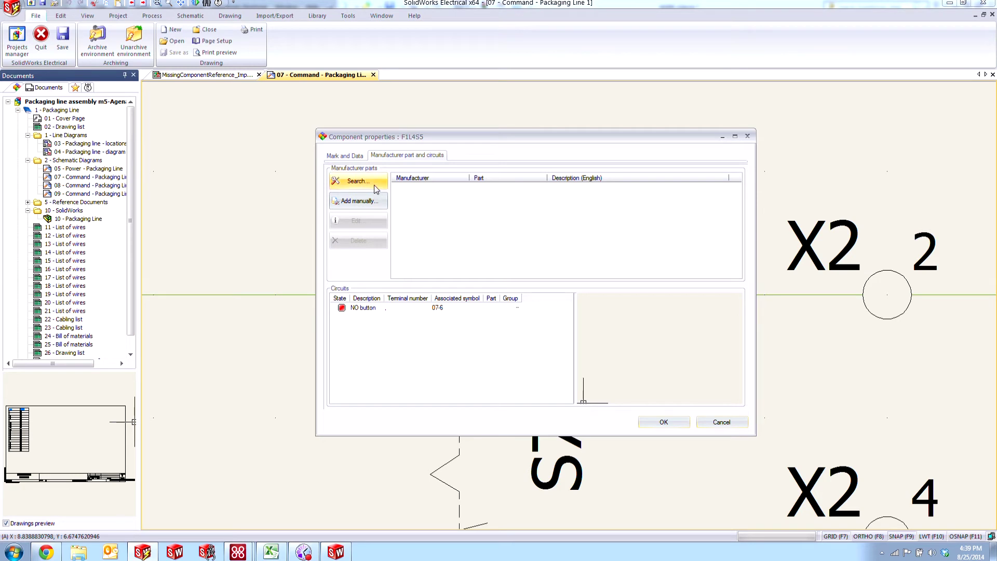
pyautogui.click(357, 180)
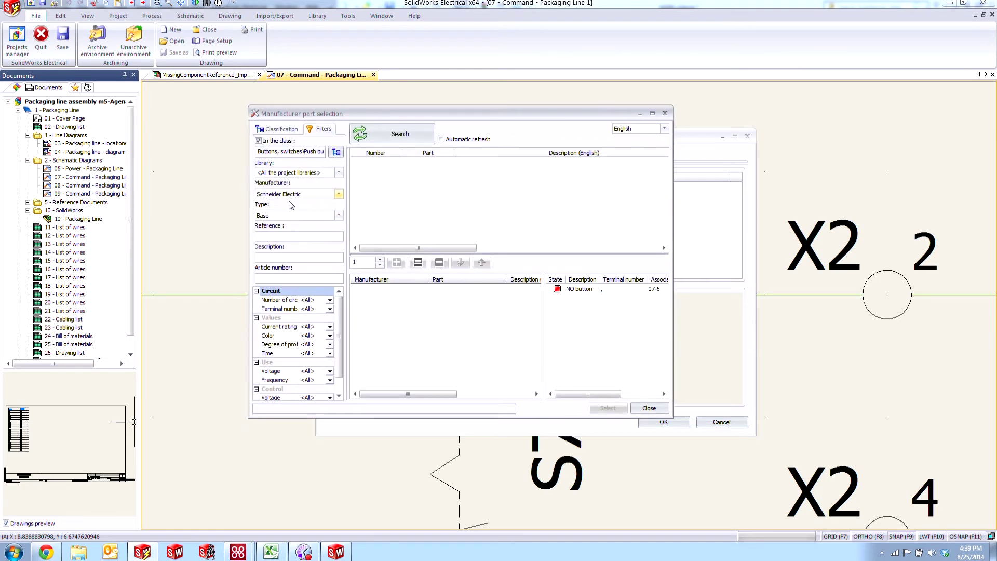
# - Assign Schneider Electric part XB4BA21 PB Flush Blk 1NO to S5
pyautogui.click(289, 236)
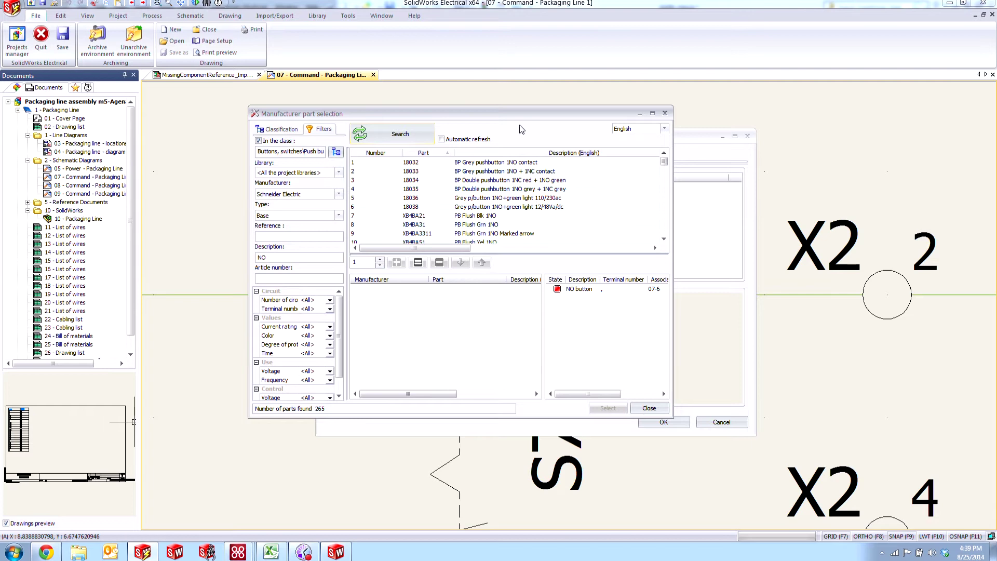
pyautogui.moveTo(494, 114); pyautogui.dragTo(453, 113)
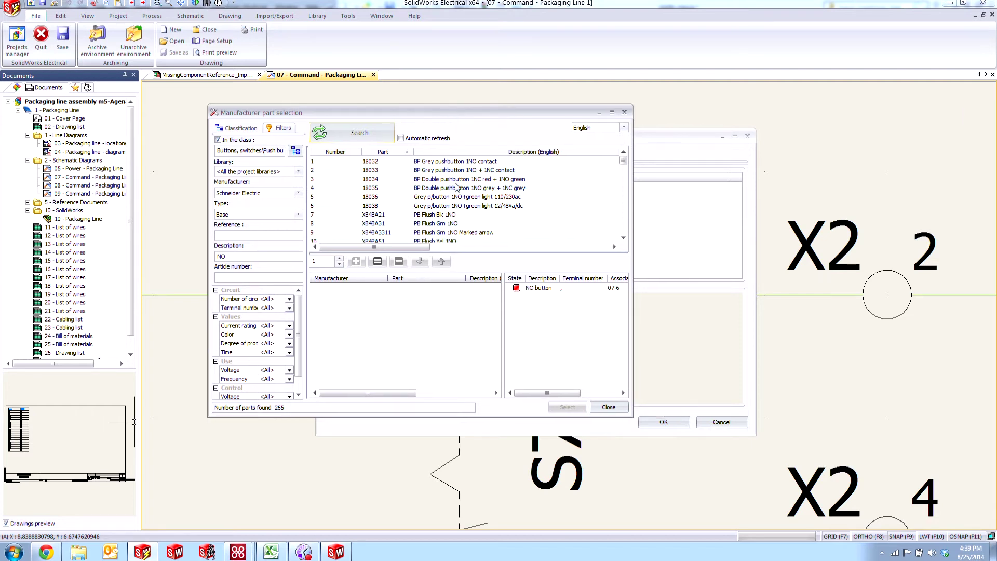
pyautogui.click(450, 162)
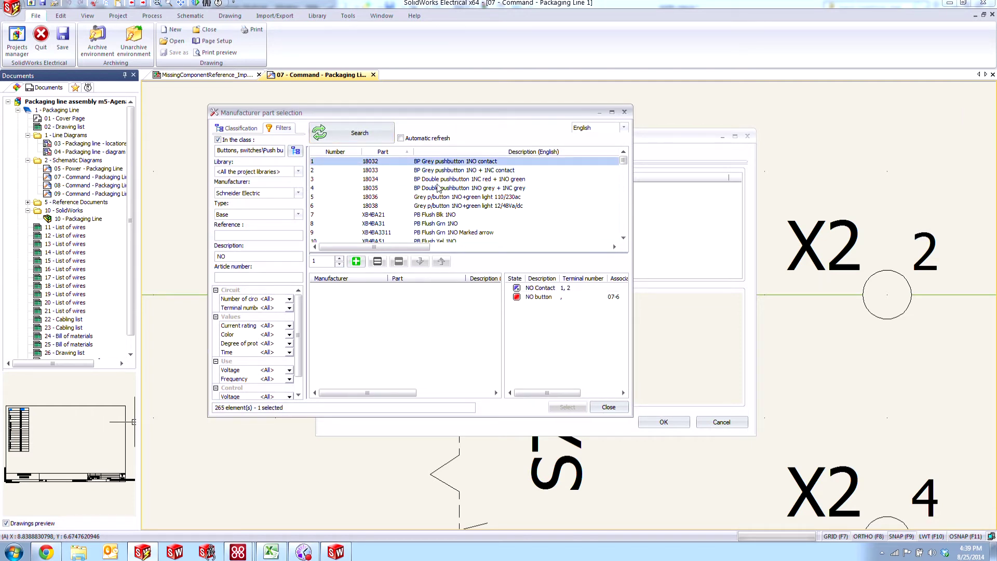
pyautogui.click(435, 215)
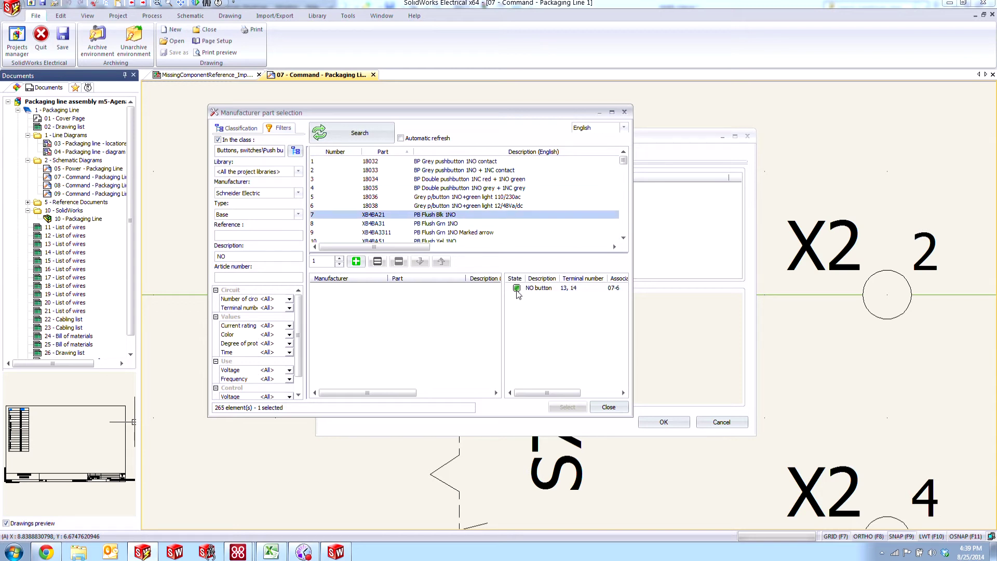
pyautogui.click(356, 262)
pyautogui.click(568, 407)
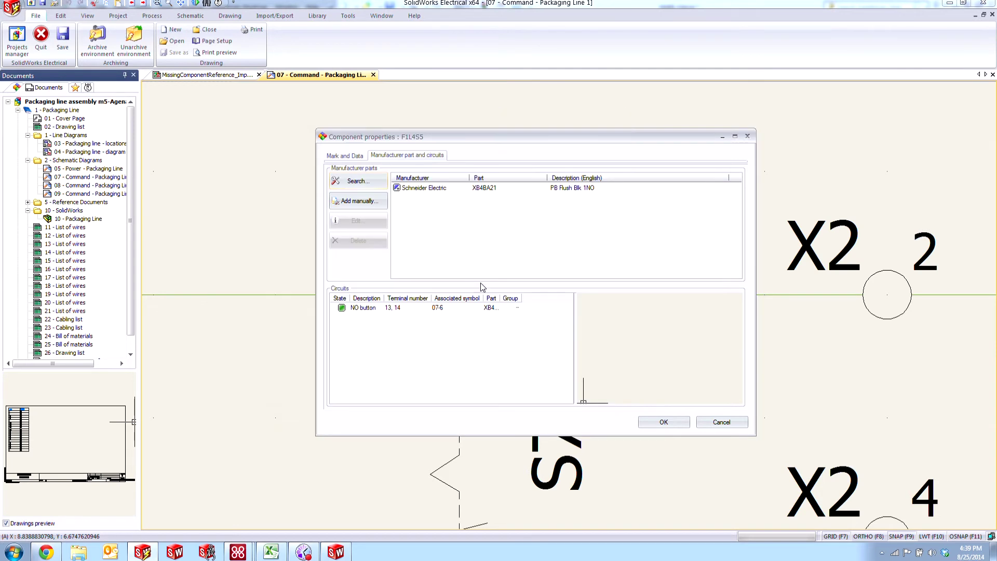
pyautogui.click(678, 422)
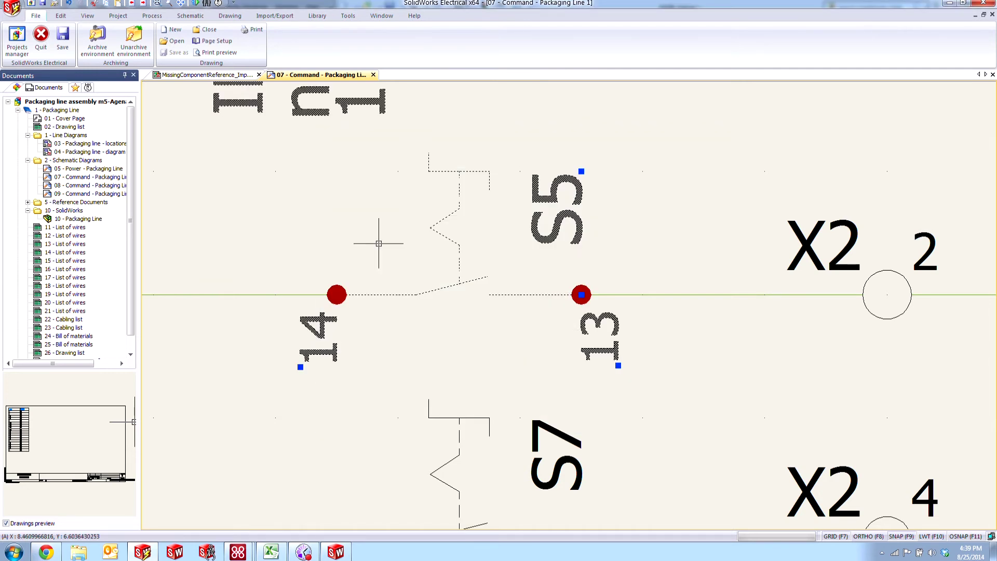
# - Return to the MissingComponentReference report drawing
pyautogui.scroll(-1, 421, 295)
pyautogui.scroll(-1, 420, 295)
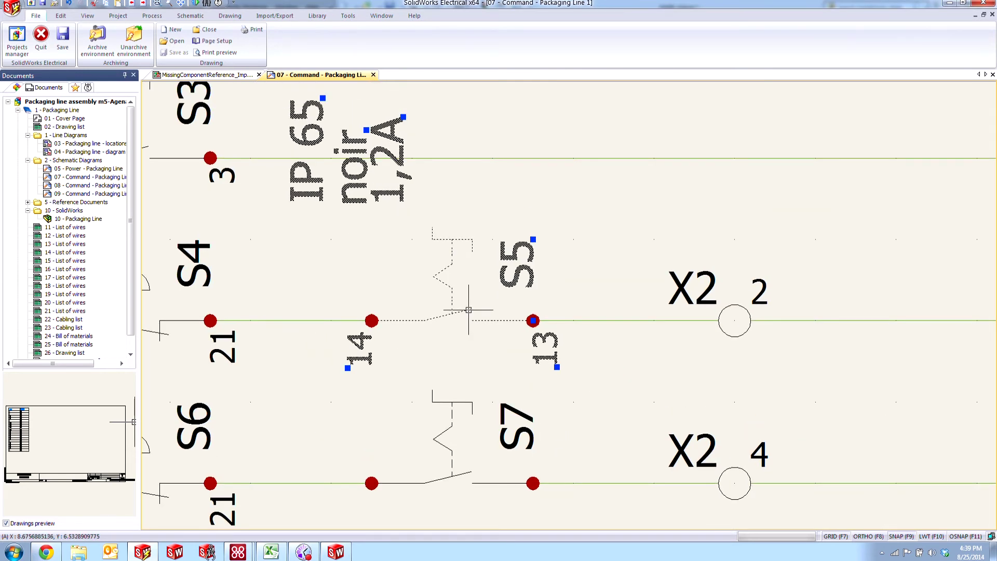
pyautogui.click(229, 75)
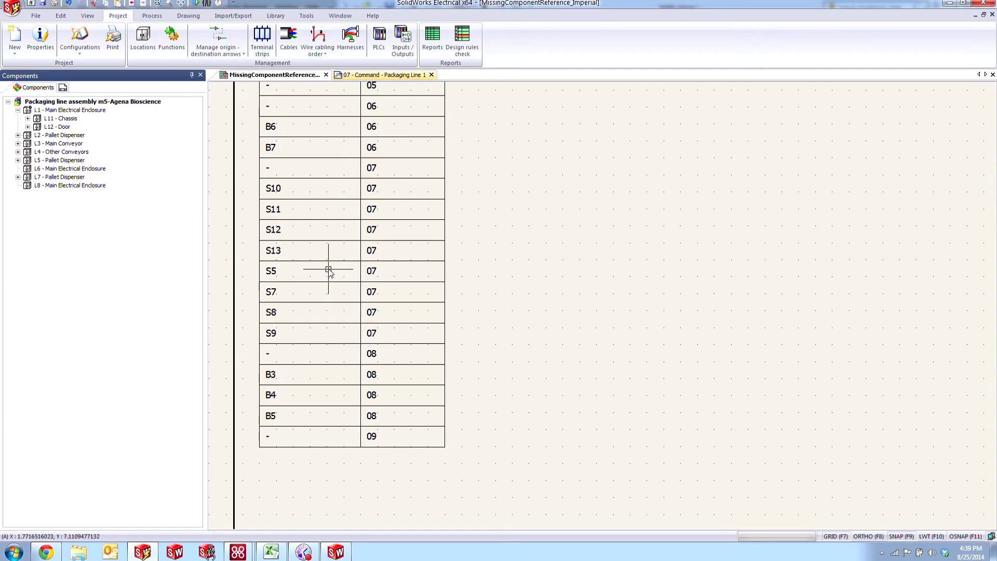
# - Update the MissingComponentReference_Imperial design rules drawing and view the refreshed table without S5
pyautogui.moveTo(329, 267); pyautogui.dragTo(370, 317, button='middle')
pyautogui.click(63, 87)
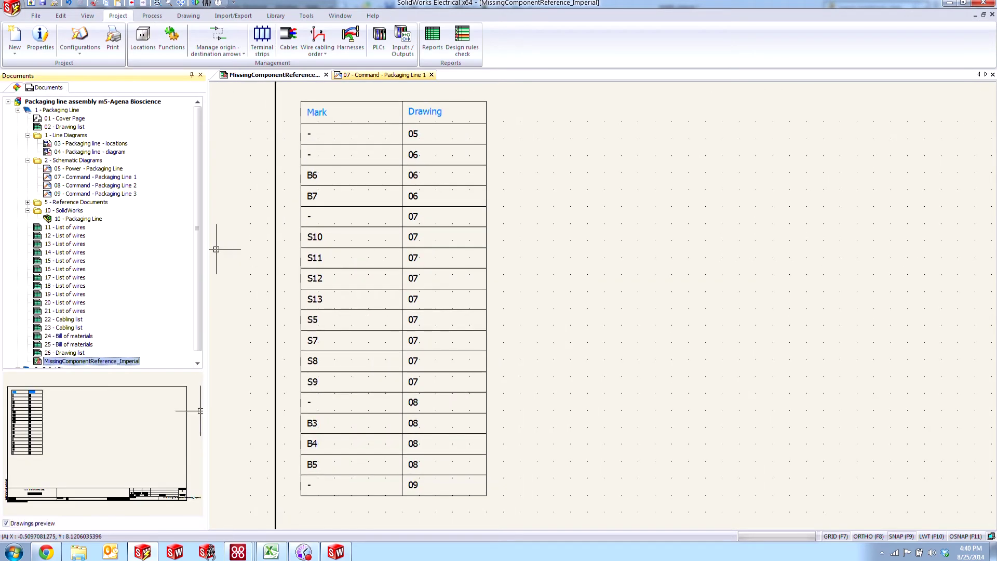
pyautogui.rightClick(90, 362)
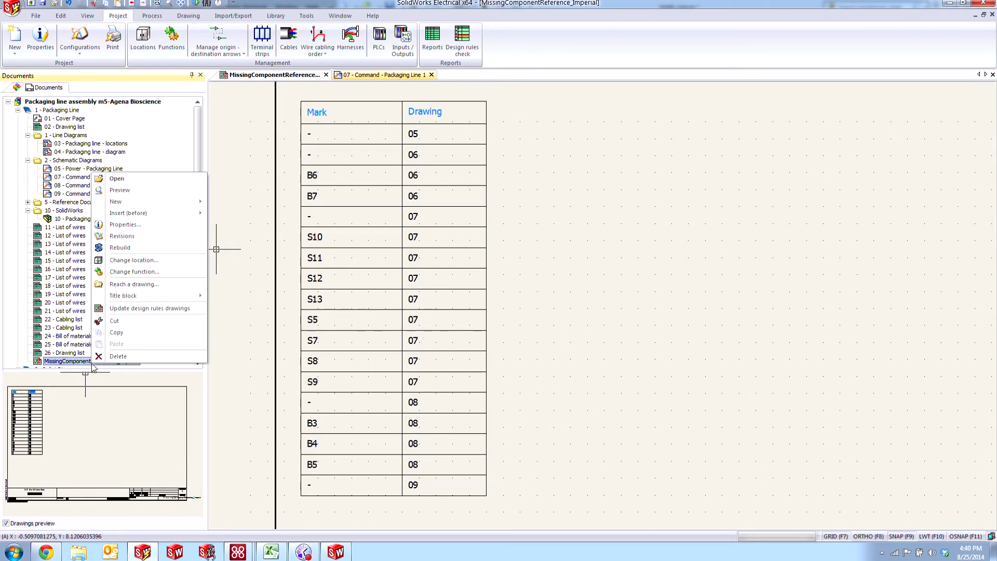
pyautogui.click(124, 309)
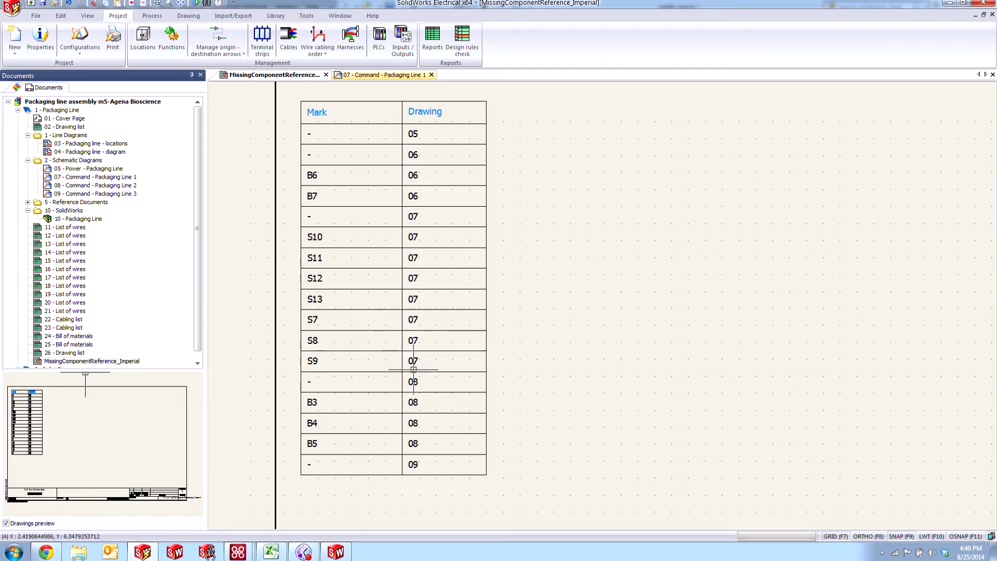
pyautogui.moveTo(370, 446); pyautogui.dragTo(368, 411, button='middle')
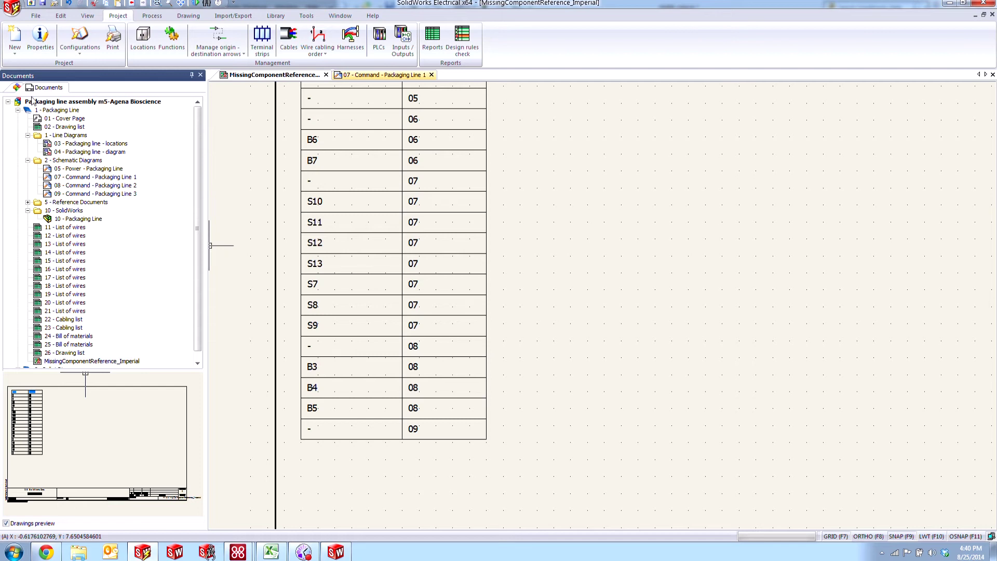
# - Search the project for mark B3 and open drawing 08 - Command - Packaging Line 2
pyautogui.click(17, 87)
pyautogui.rightClick(50, 101)
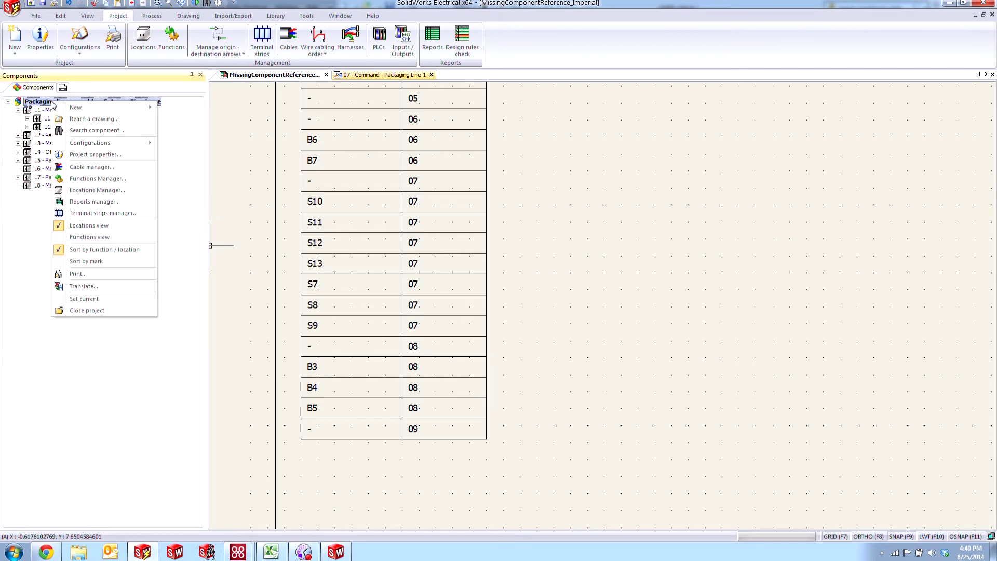
pyautogui.click(78, 129)
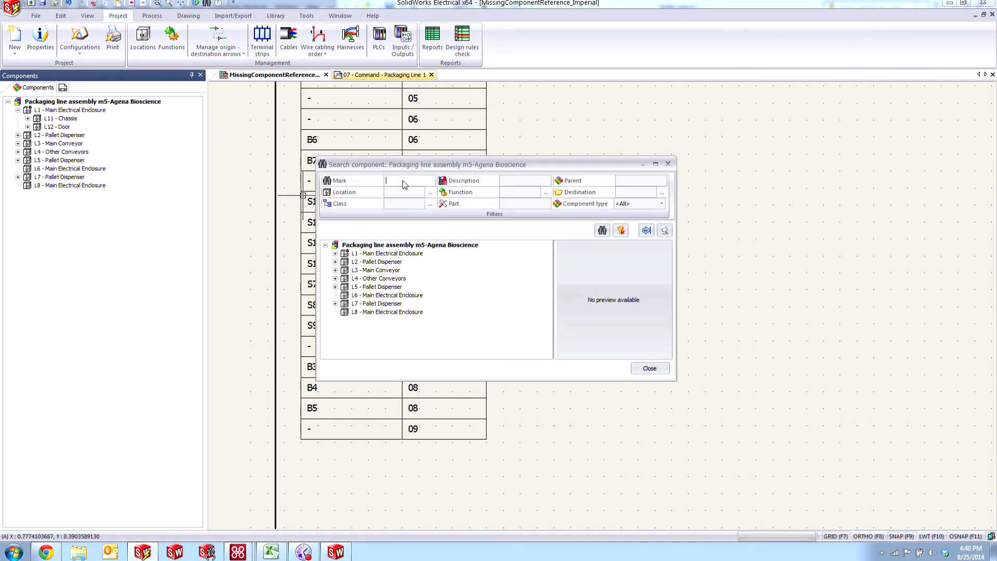
pyautogui.write('B3')
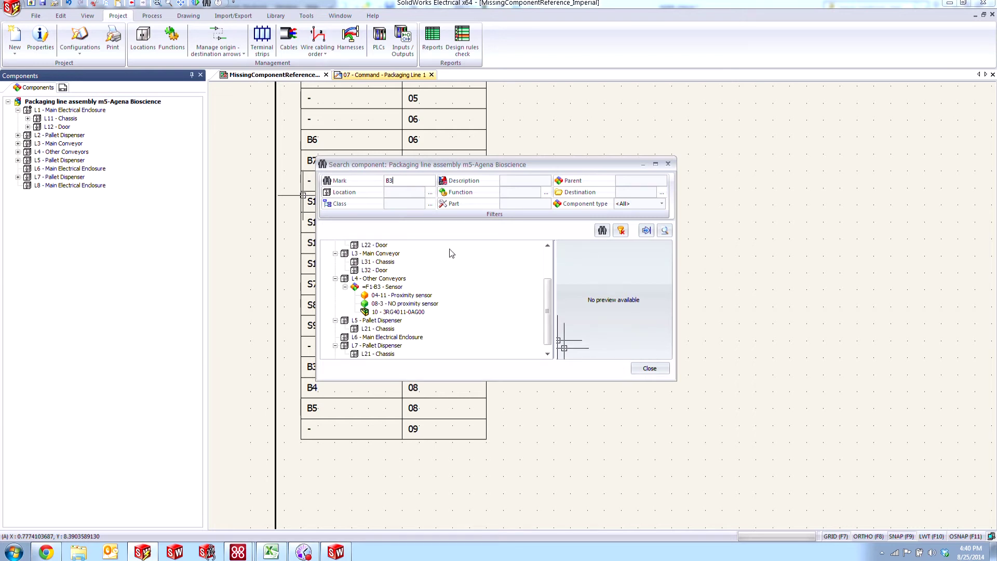
pyautogui.click(407, 304)
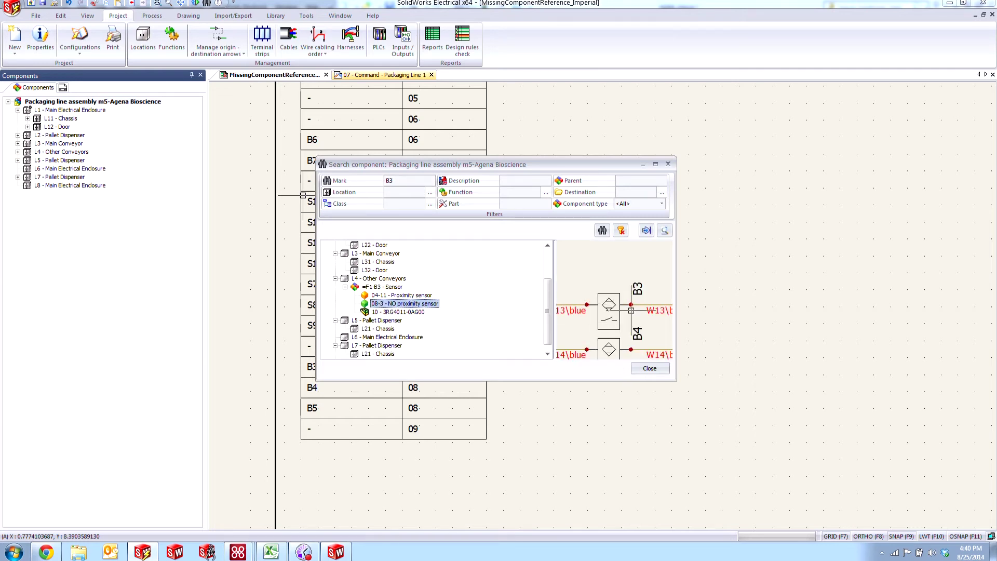
pyautogui.click(646, 230)
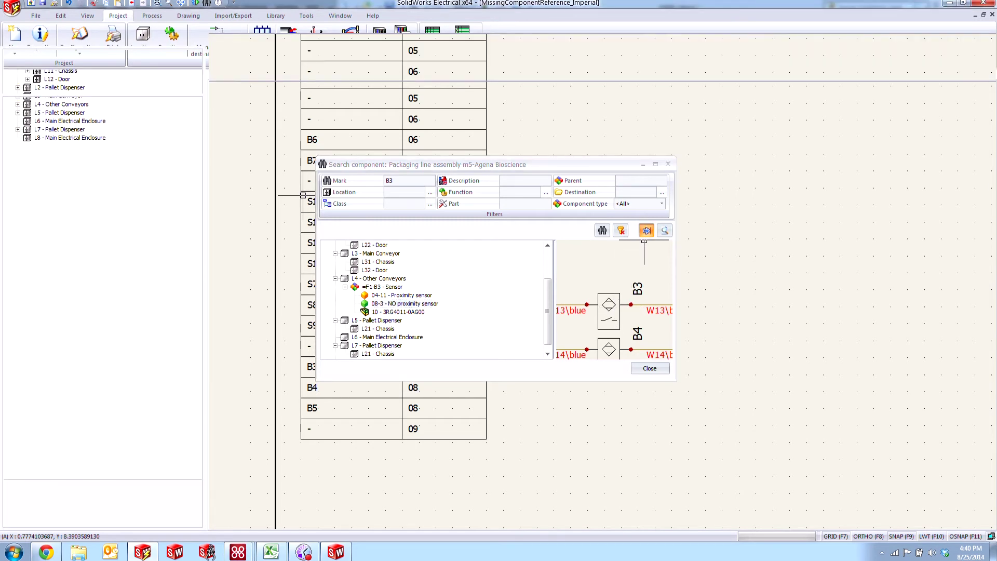
# - Associate B3's unassigned Sensors circuit with its manufacturer part circuit
pyautogui.click(649, 368)
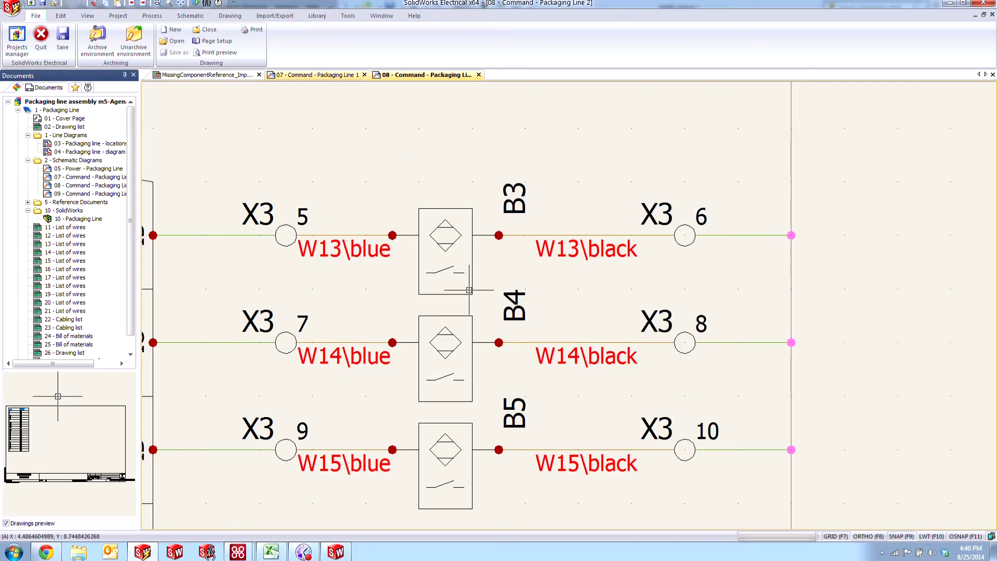
pyautogui.doubleClick(512, 203)
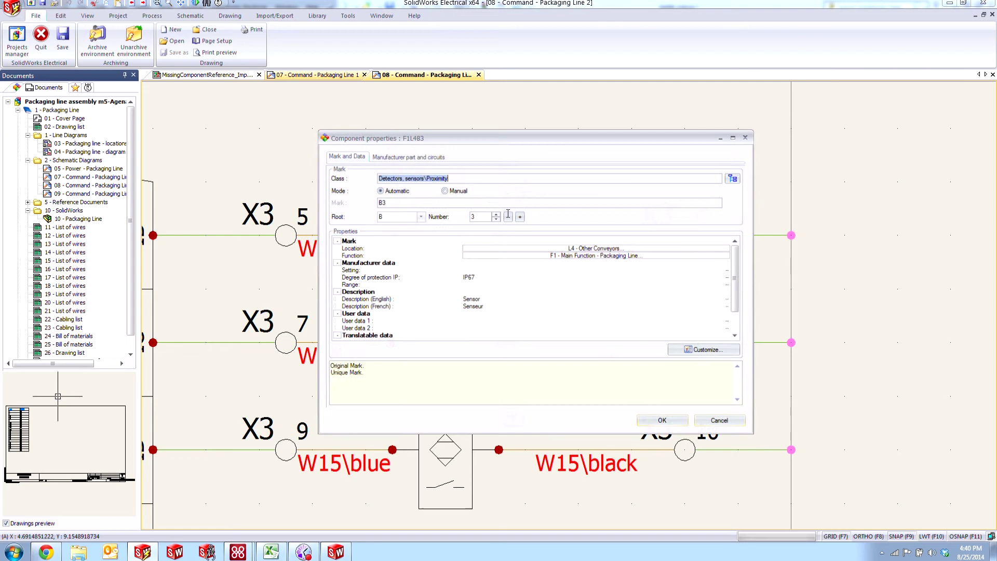
pyautogui.click(407, 155)
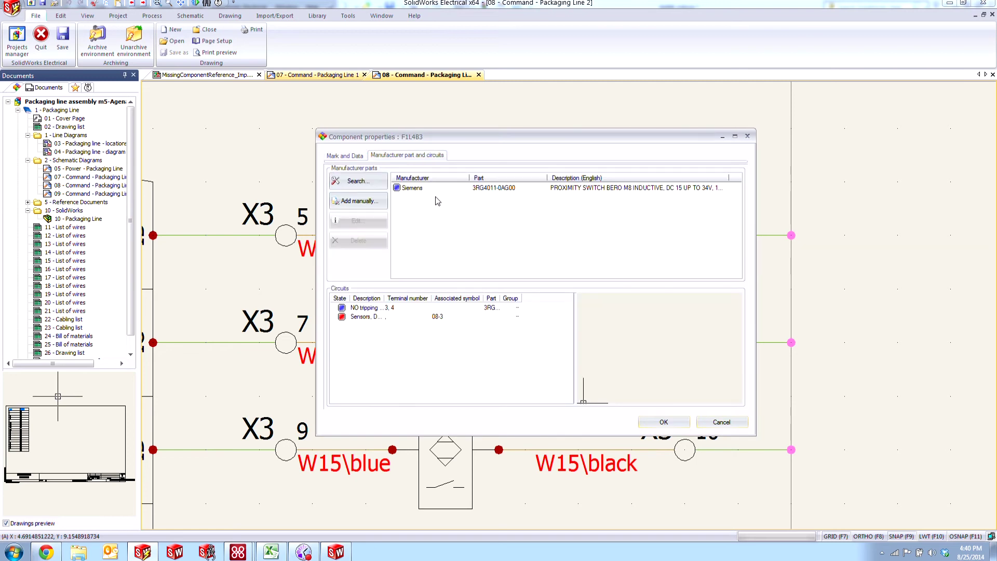
pyautogui.click(368, 317)
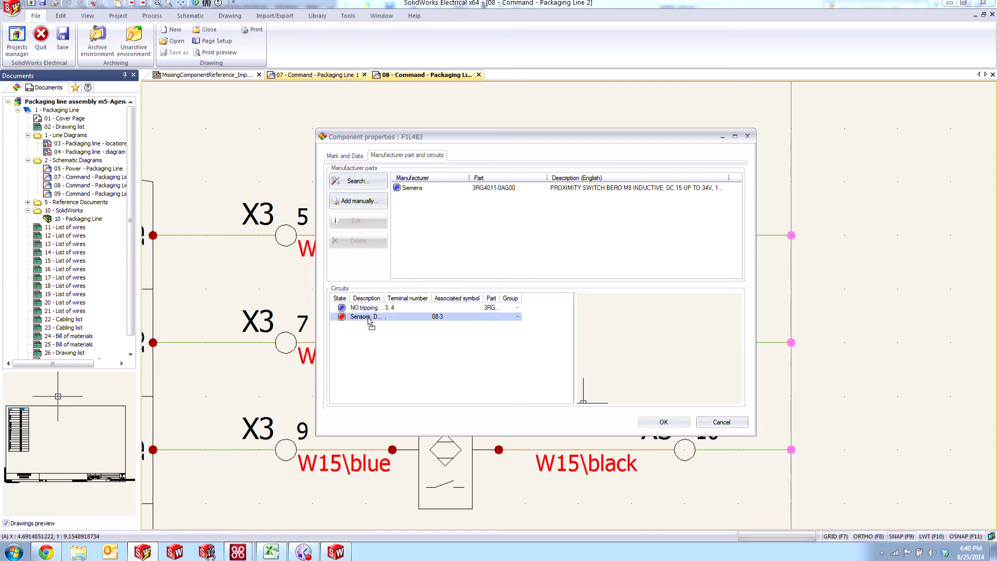
pyautogui.doubleClick(368, 318)
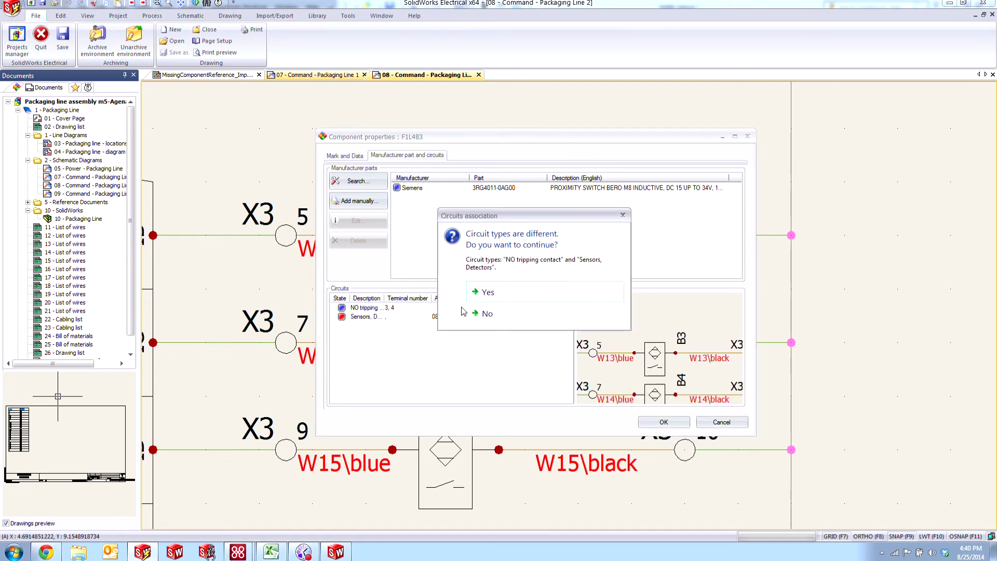
pyautogui.click(488, 290)
# - Delete B3's leftover virtual Sensors circuit and apply the changes
pyautogui.click(374, 317)
pyautogui.rightClick(377, 317)
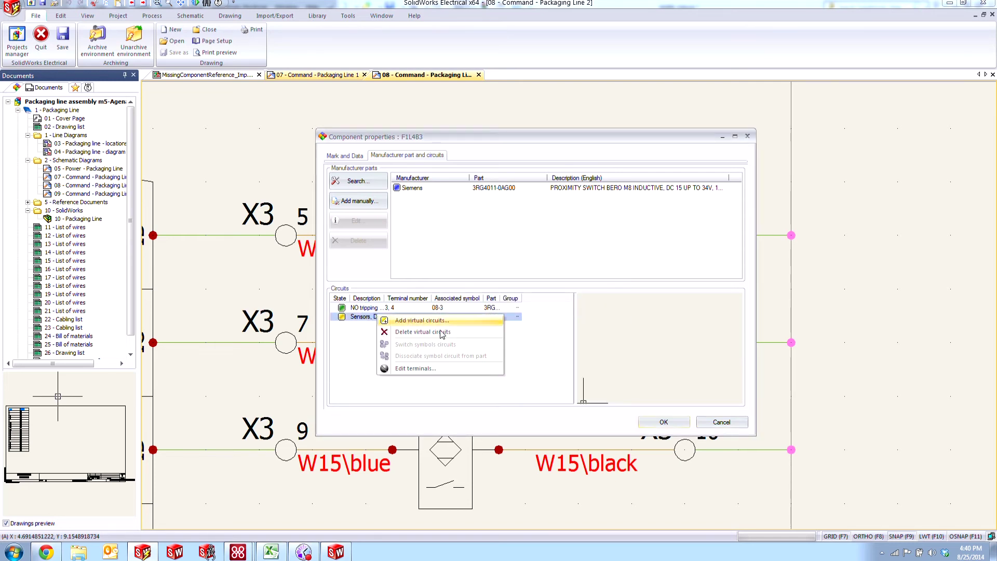
pyautogui.click(413, 336)
pyautogui.click(580, 310)
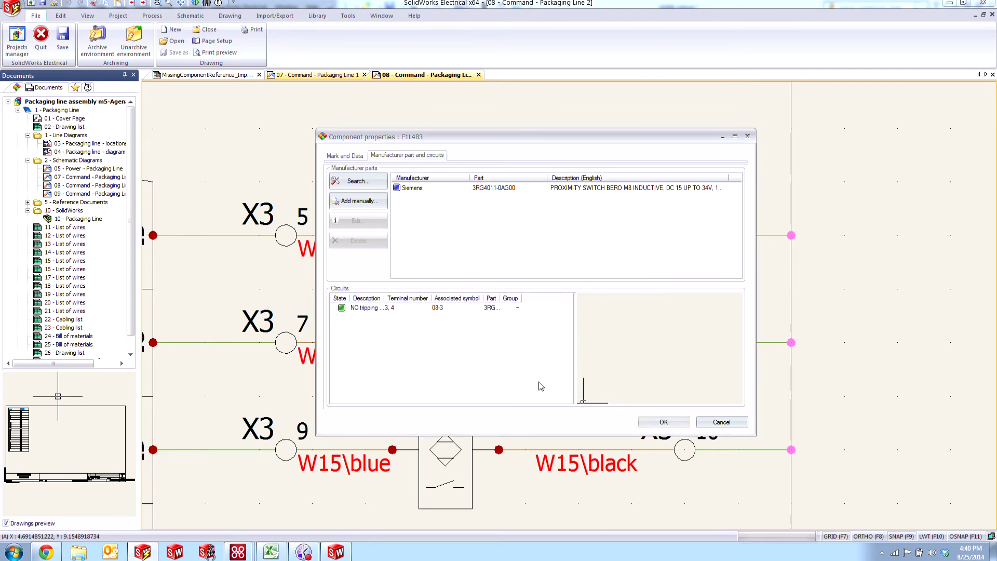
pyautogui.click(659, 423)
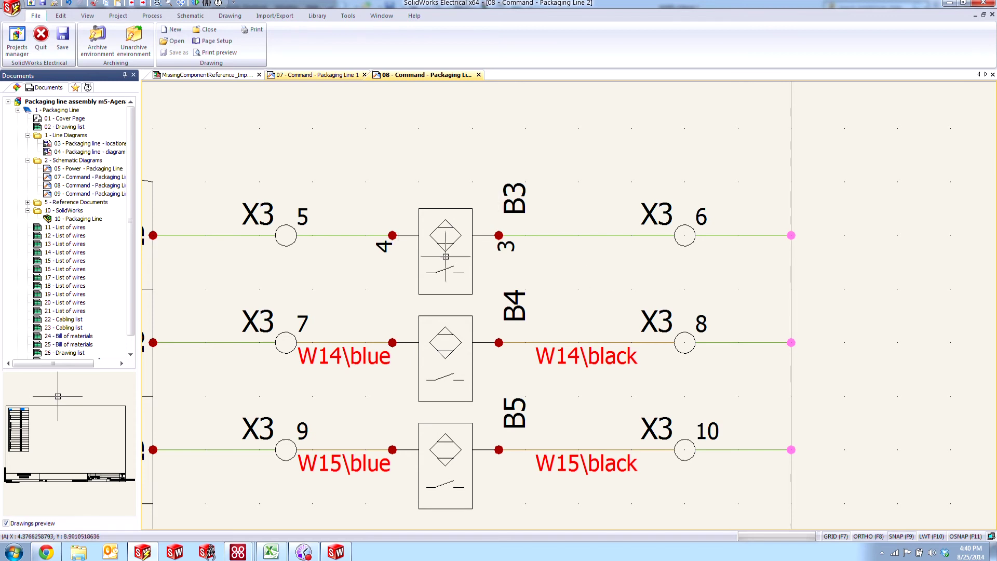
# - Open cable core association for the B3:3 to X3 6 wire and expand cable W13
pyautogui.rightClick(572, 236)
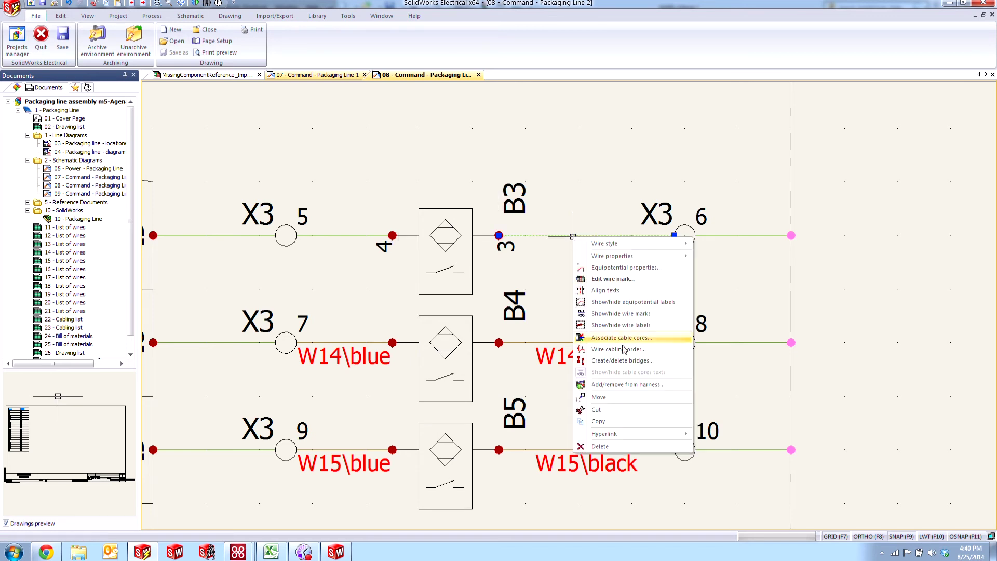
pyautogui.click(628, 347)
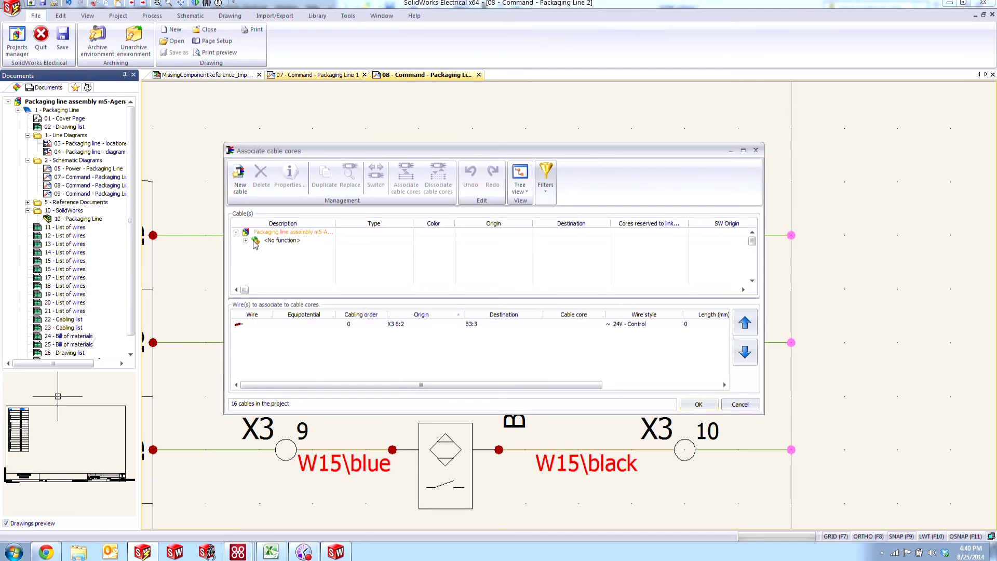
pyautogui.click(246, 240)
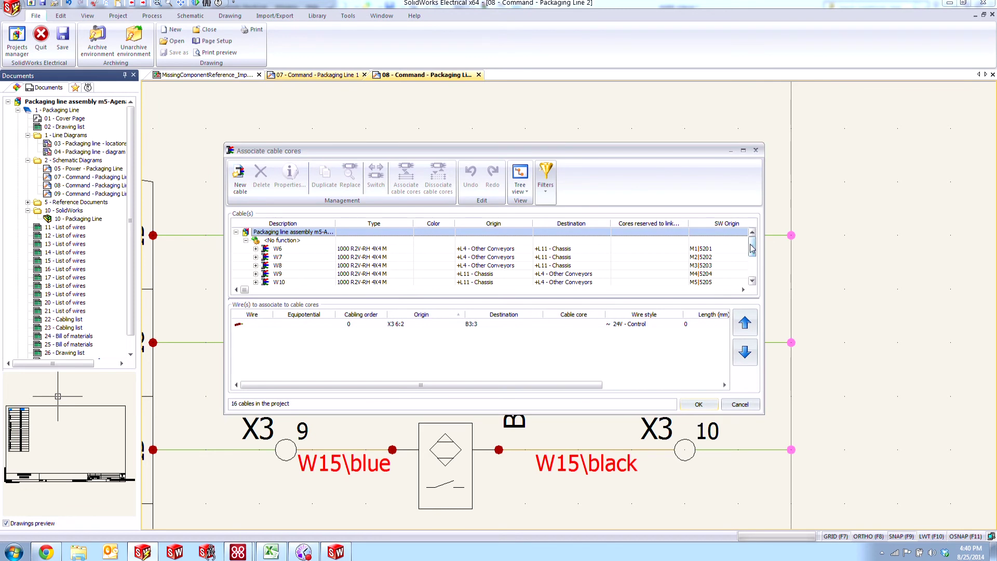
pyautogui.moveTo(752, 242); pyautogui.dragTo(754, 262)
pyautogui.moveTo(602, 155); pyautogui.dragTo(647, 173)
pyautogui.click(300, 299)
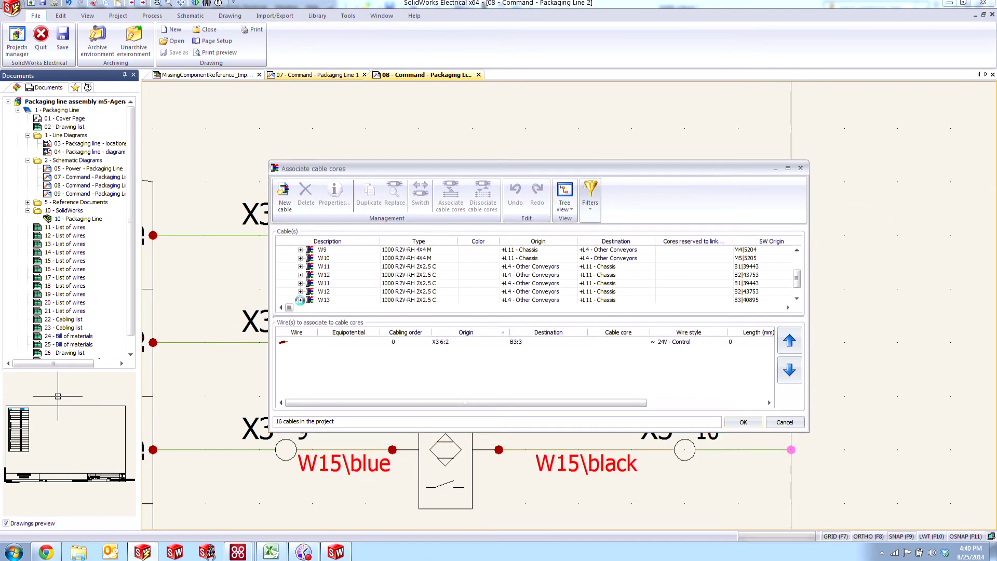
# - Dissociate W13's black and blue cores, then link the blue core to the wire
pyautogui.click(796, 298)
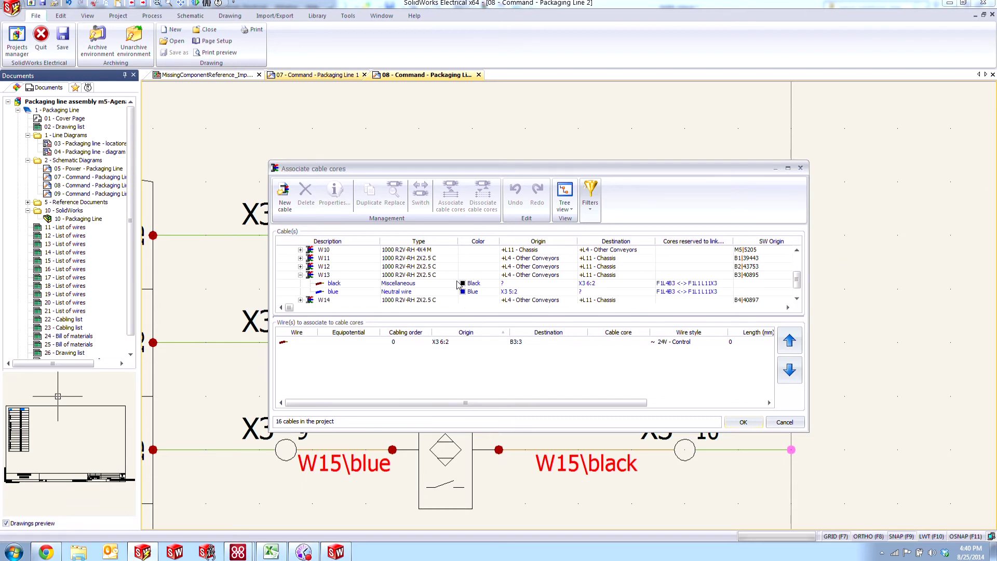
pyautogui.click(427, 284)
pyautogui.keyDown('ctrl'); pyautogui.click(430, 292); pyautogui.keyUp('ctrl')
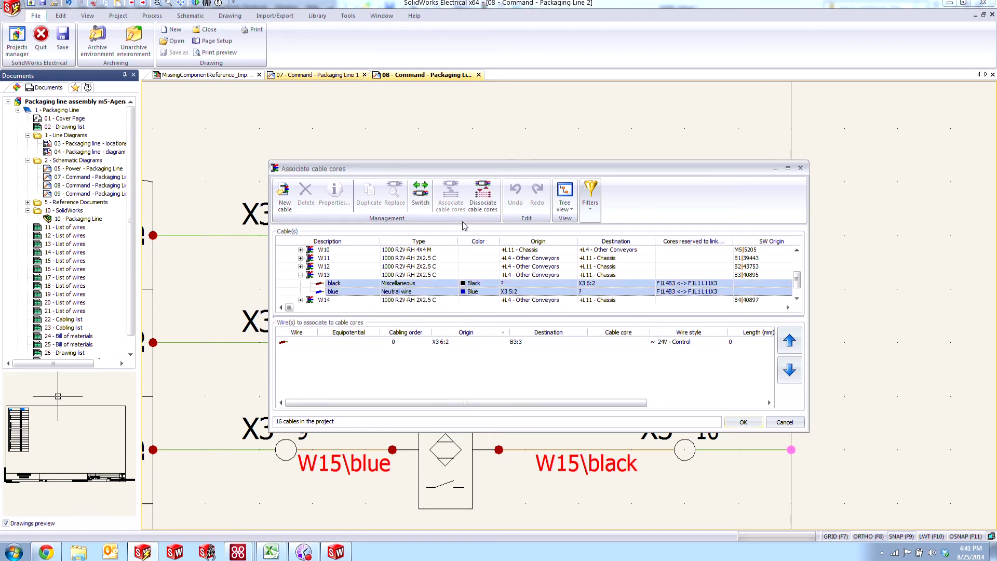
pyautogui.click(483, 195)
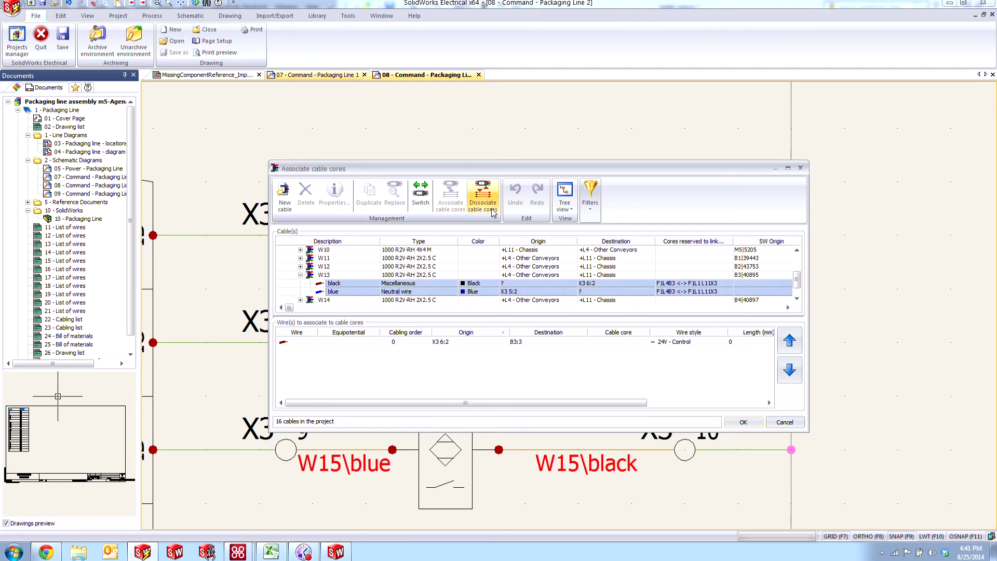
pyautogui.click(421, 292)
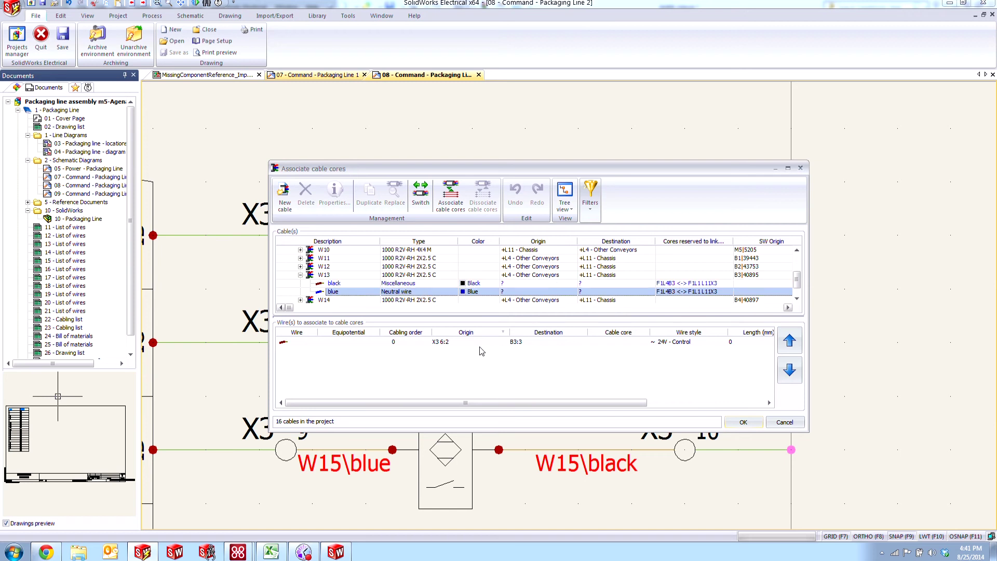
pyautogui.click(446, 342)
pyautogui.click(450, 195)
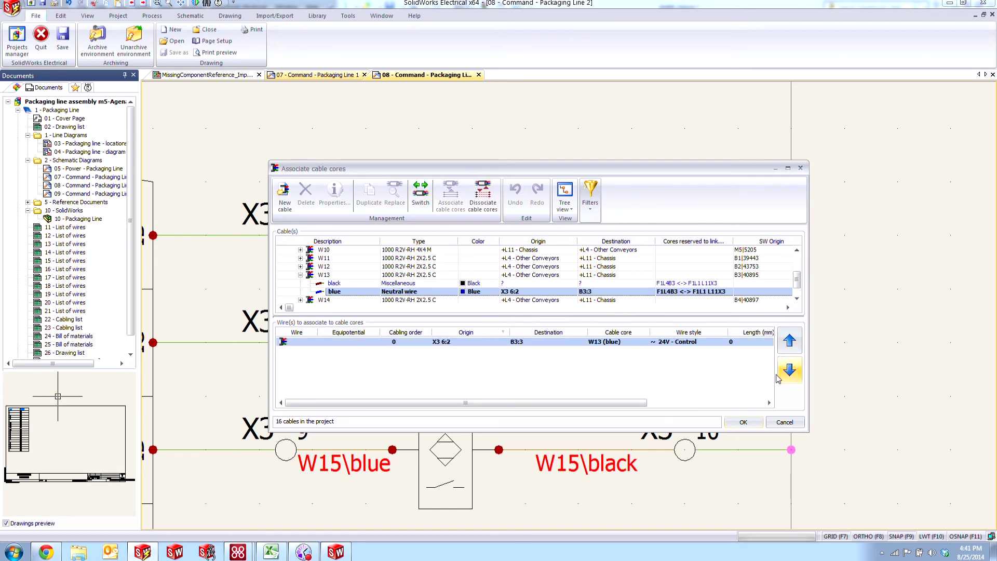
pyautogui.click(741, 422)
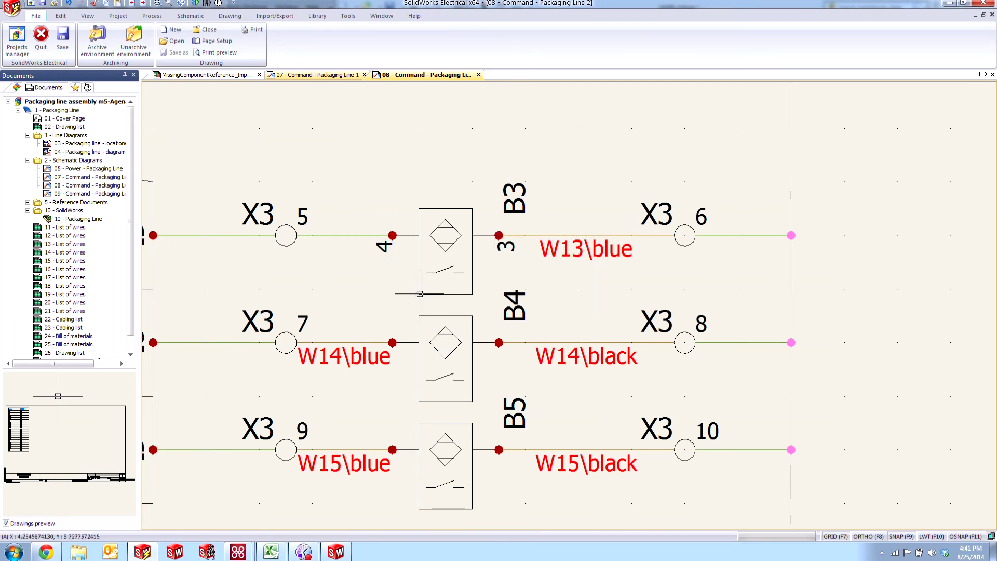
# - Associate cable W13's black core with the X3 5 to B3:4 wire in drawing 08
pyautogui.click(344, 235)
pyautogui.rightClick(343, 235)
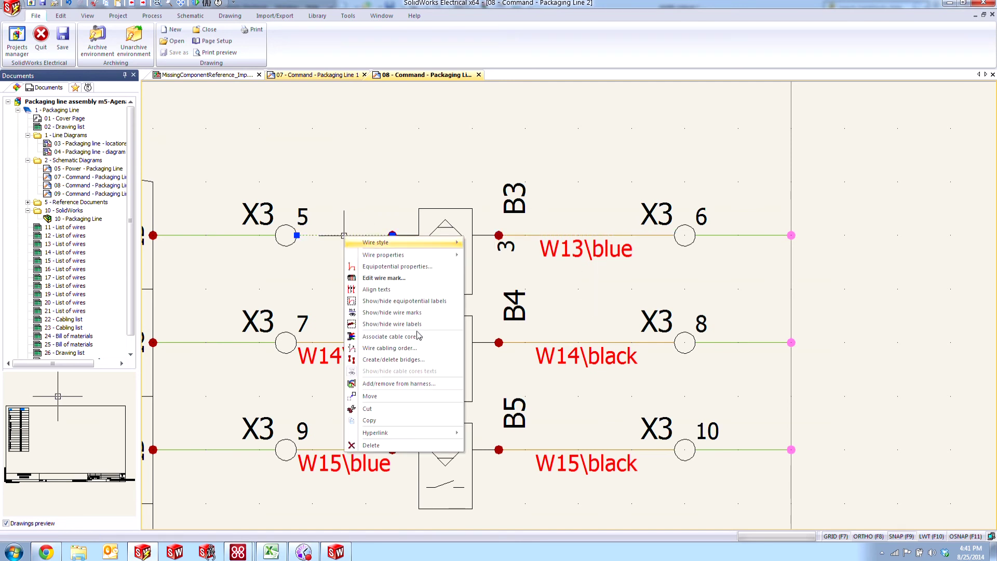
pyautogui.click(411, 336)
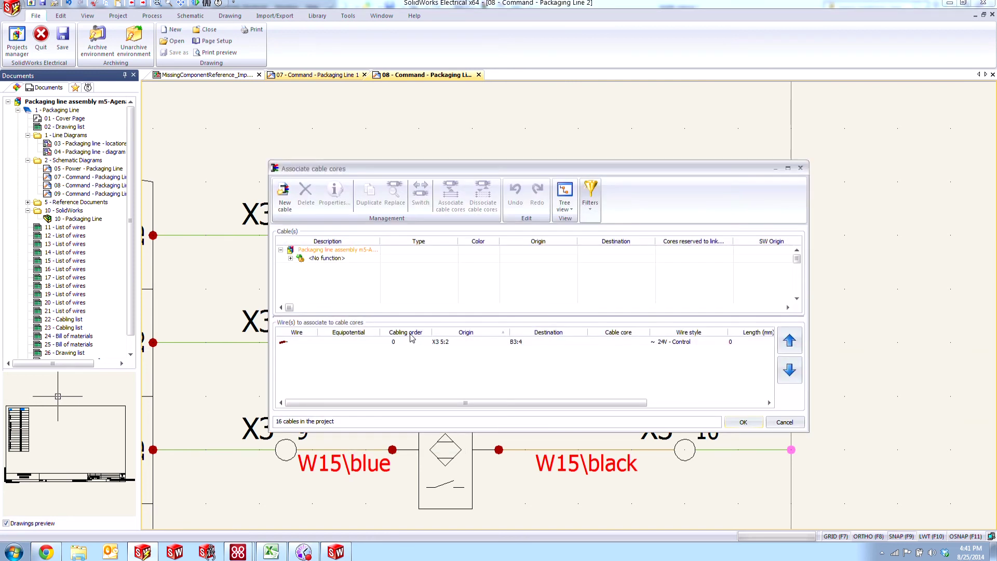
pyautogui.click(290, 258)
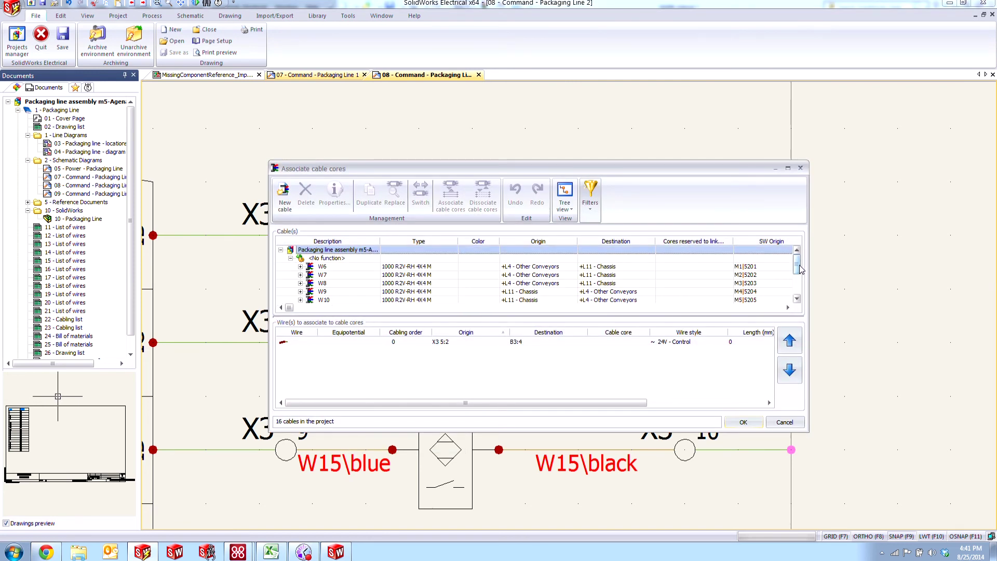
pyautogui.scroll(-1, 801, 269)
pyautogui.click(301, 300)
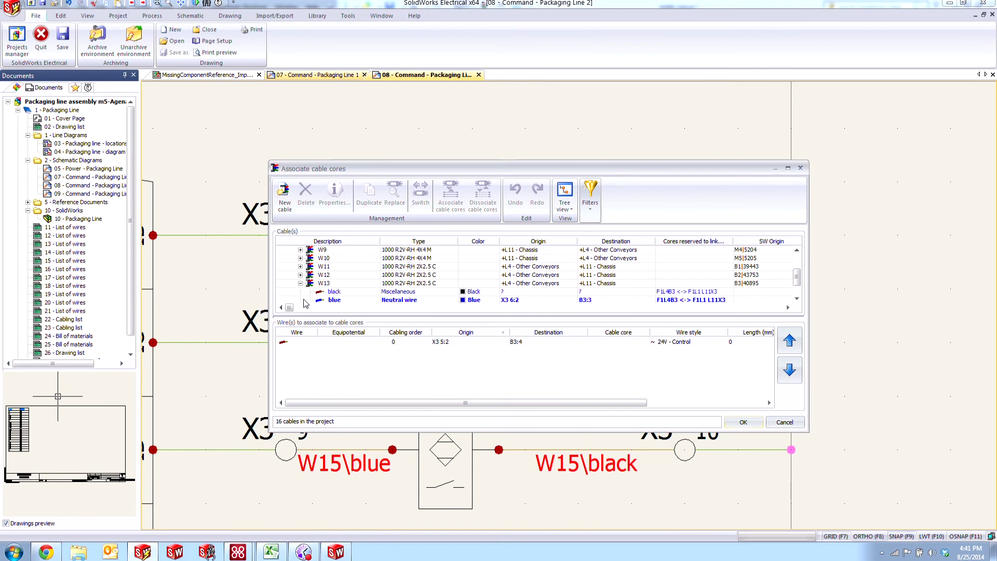
pyautogui.click(357, 291)
pyautogui.click(463, 342)
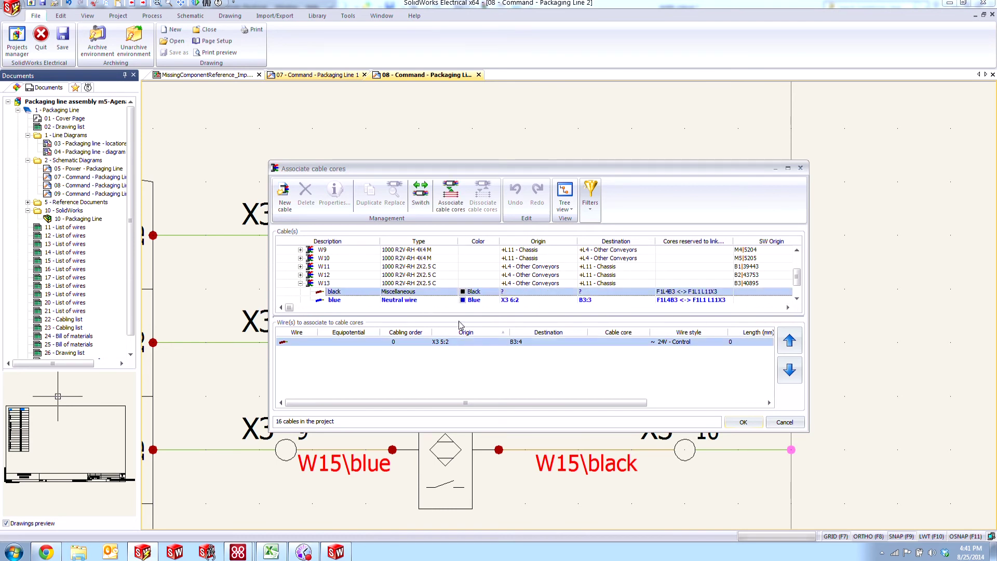
pyautogui.click(451, 194)
pyautogui.click(743, 422)
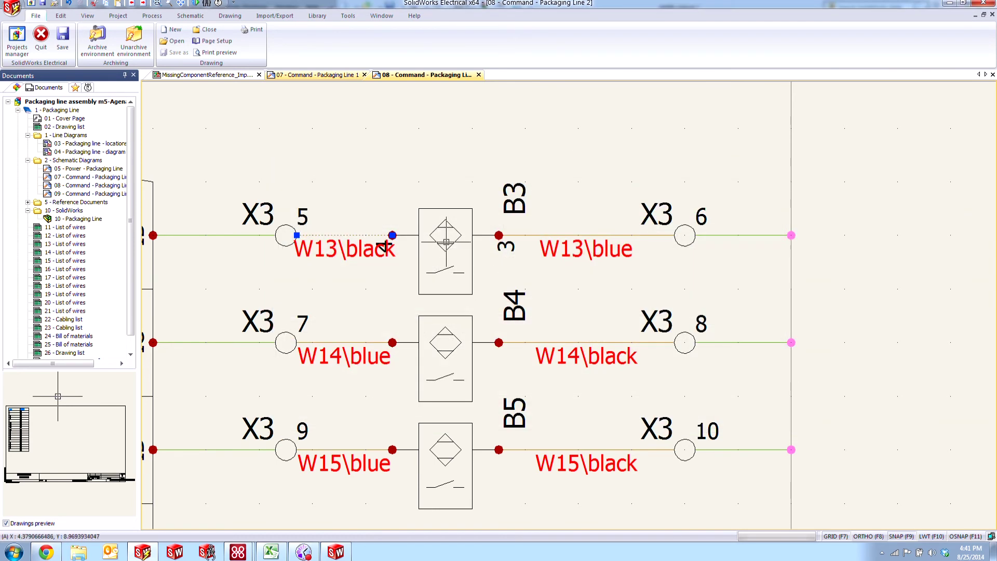
pyautogui.press('Escape')
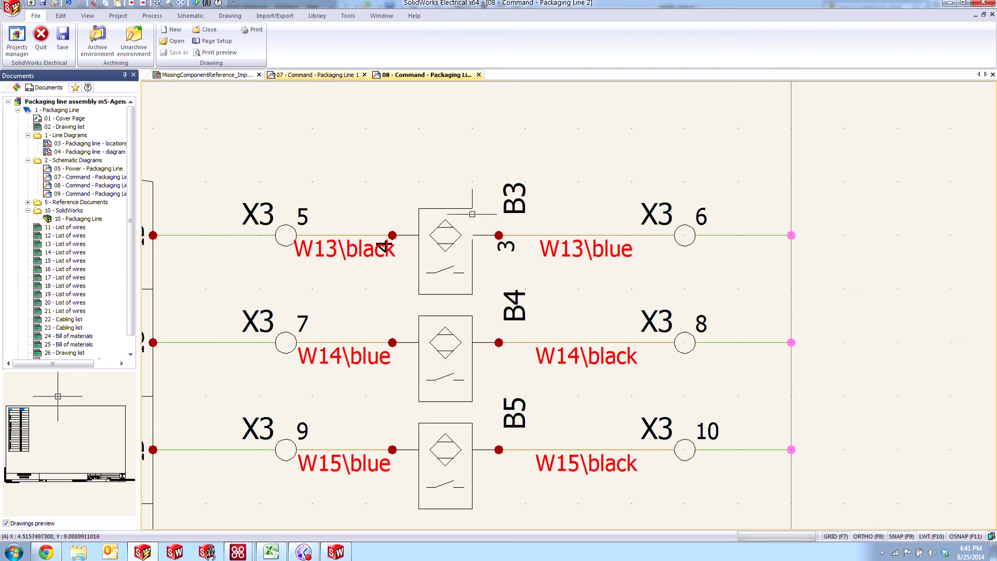
# - Update the MissingComponentReference_Imperial report from the Documents tree to regenerate its missing-parts rule
pyautogui.click(208, 75)
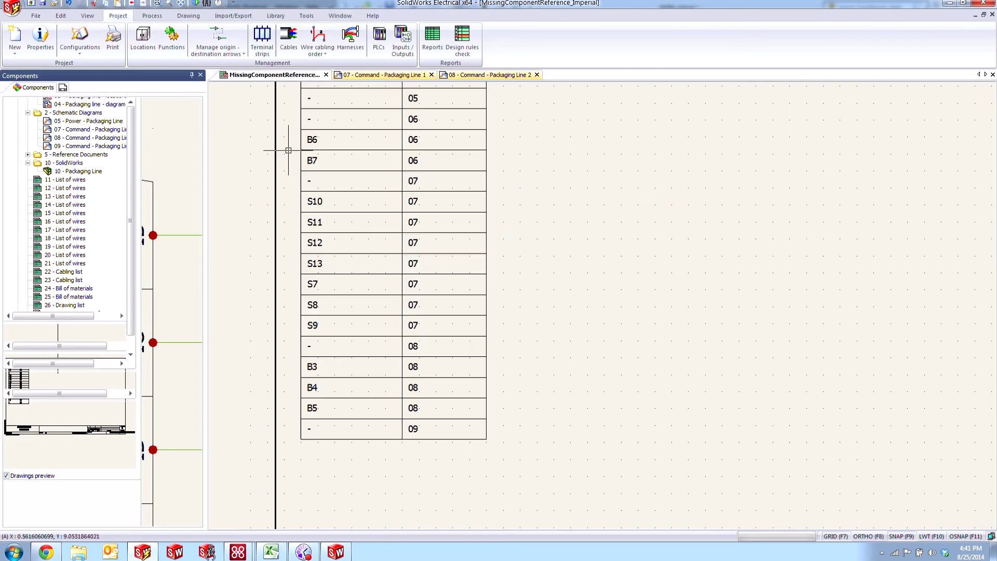
pyautogui.moveTo(356, 275); pyautogui.dragTo(390, 313, button='middle')
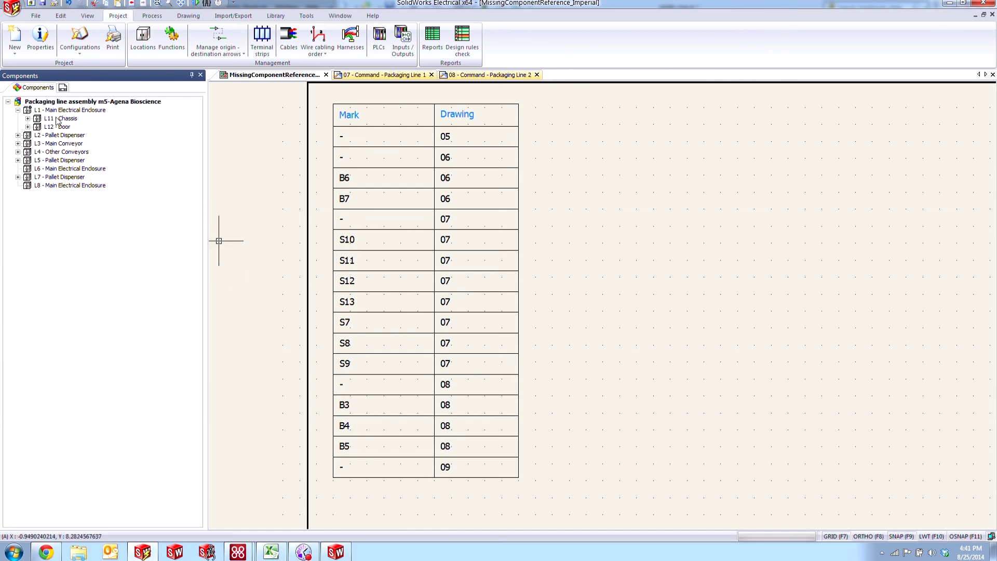
pyautogui.click(63, 88)
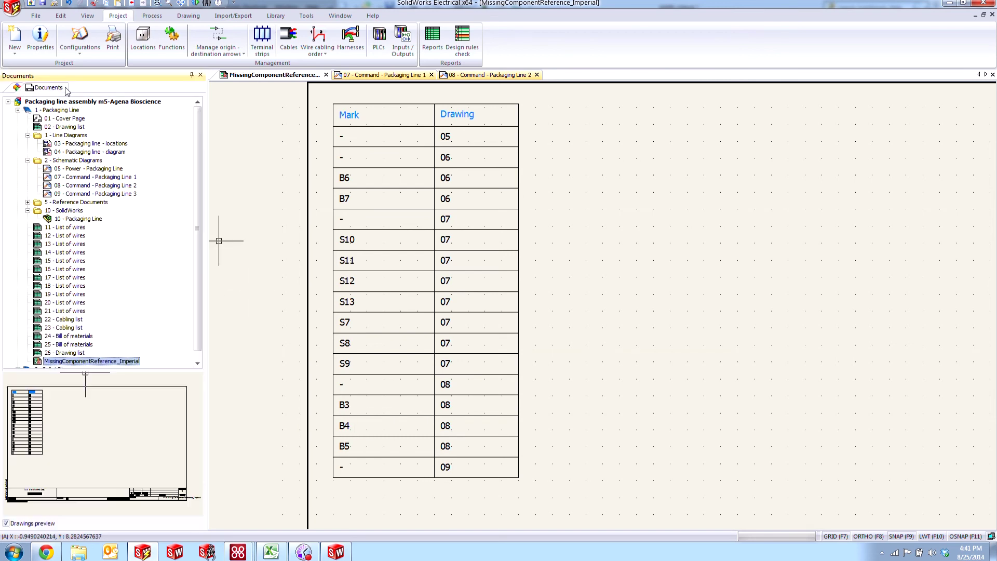
pyautogui.rightClick(92, 362)
pyautogui.click(167, 306)
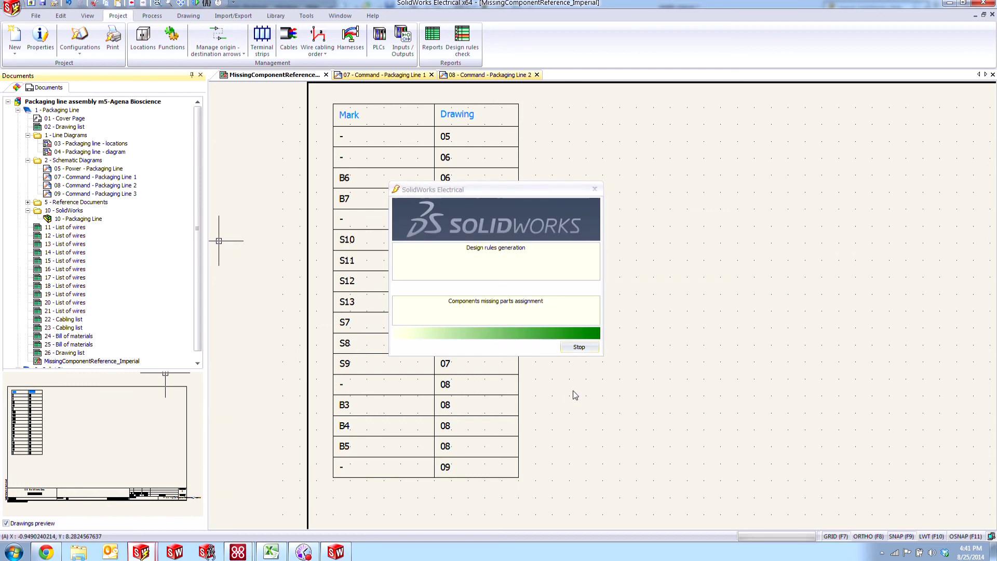